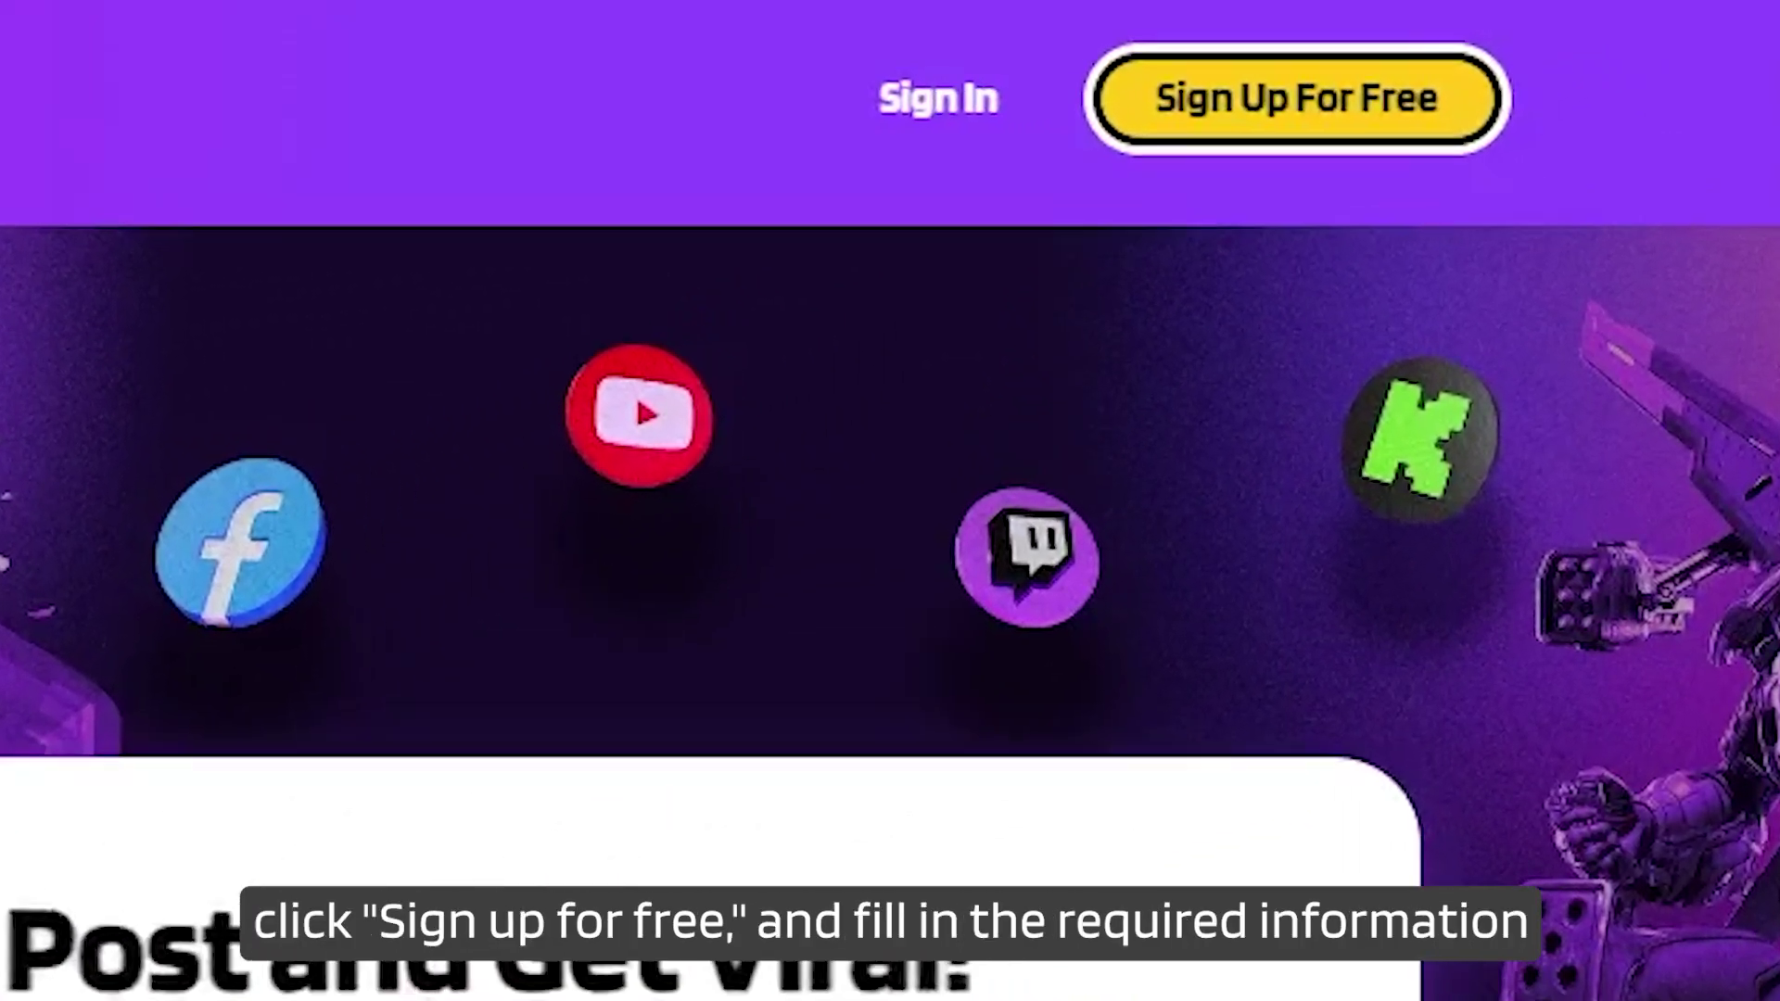
Open the free sign-up form and enter the account e-mail address, moving on to the password.
click(1363, 129)
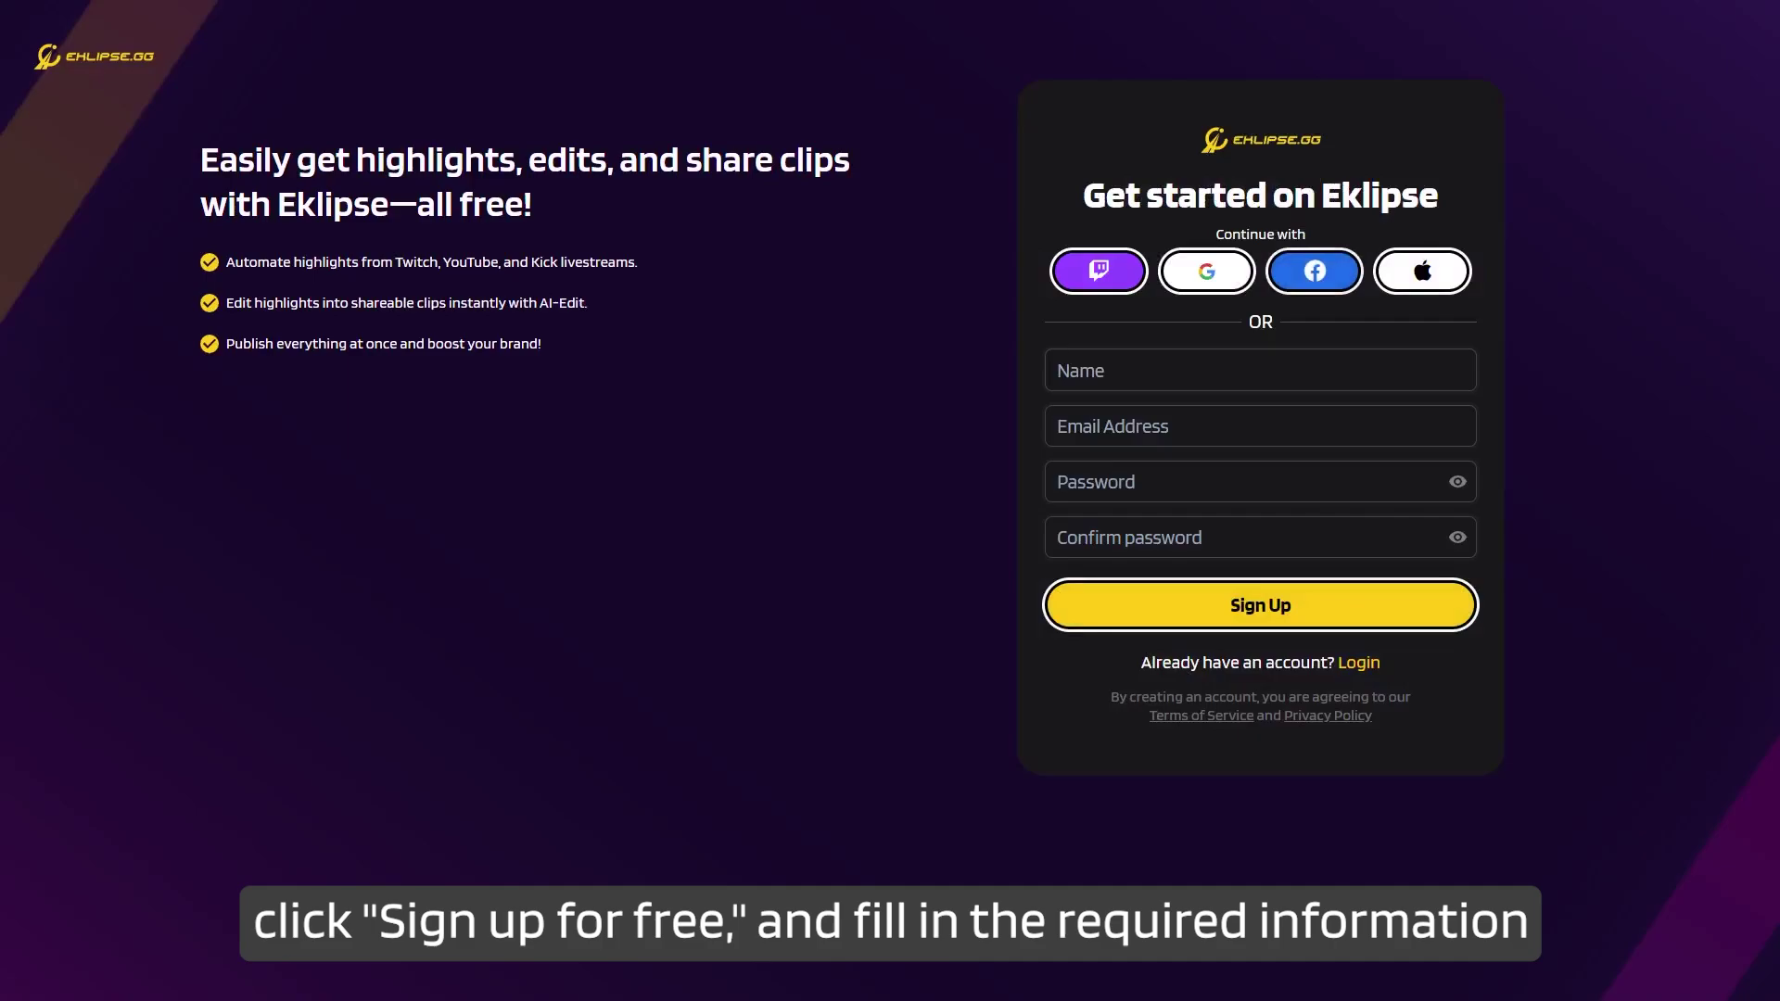
click(1075, 370)
key(Tab)
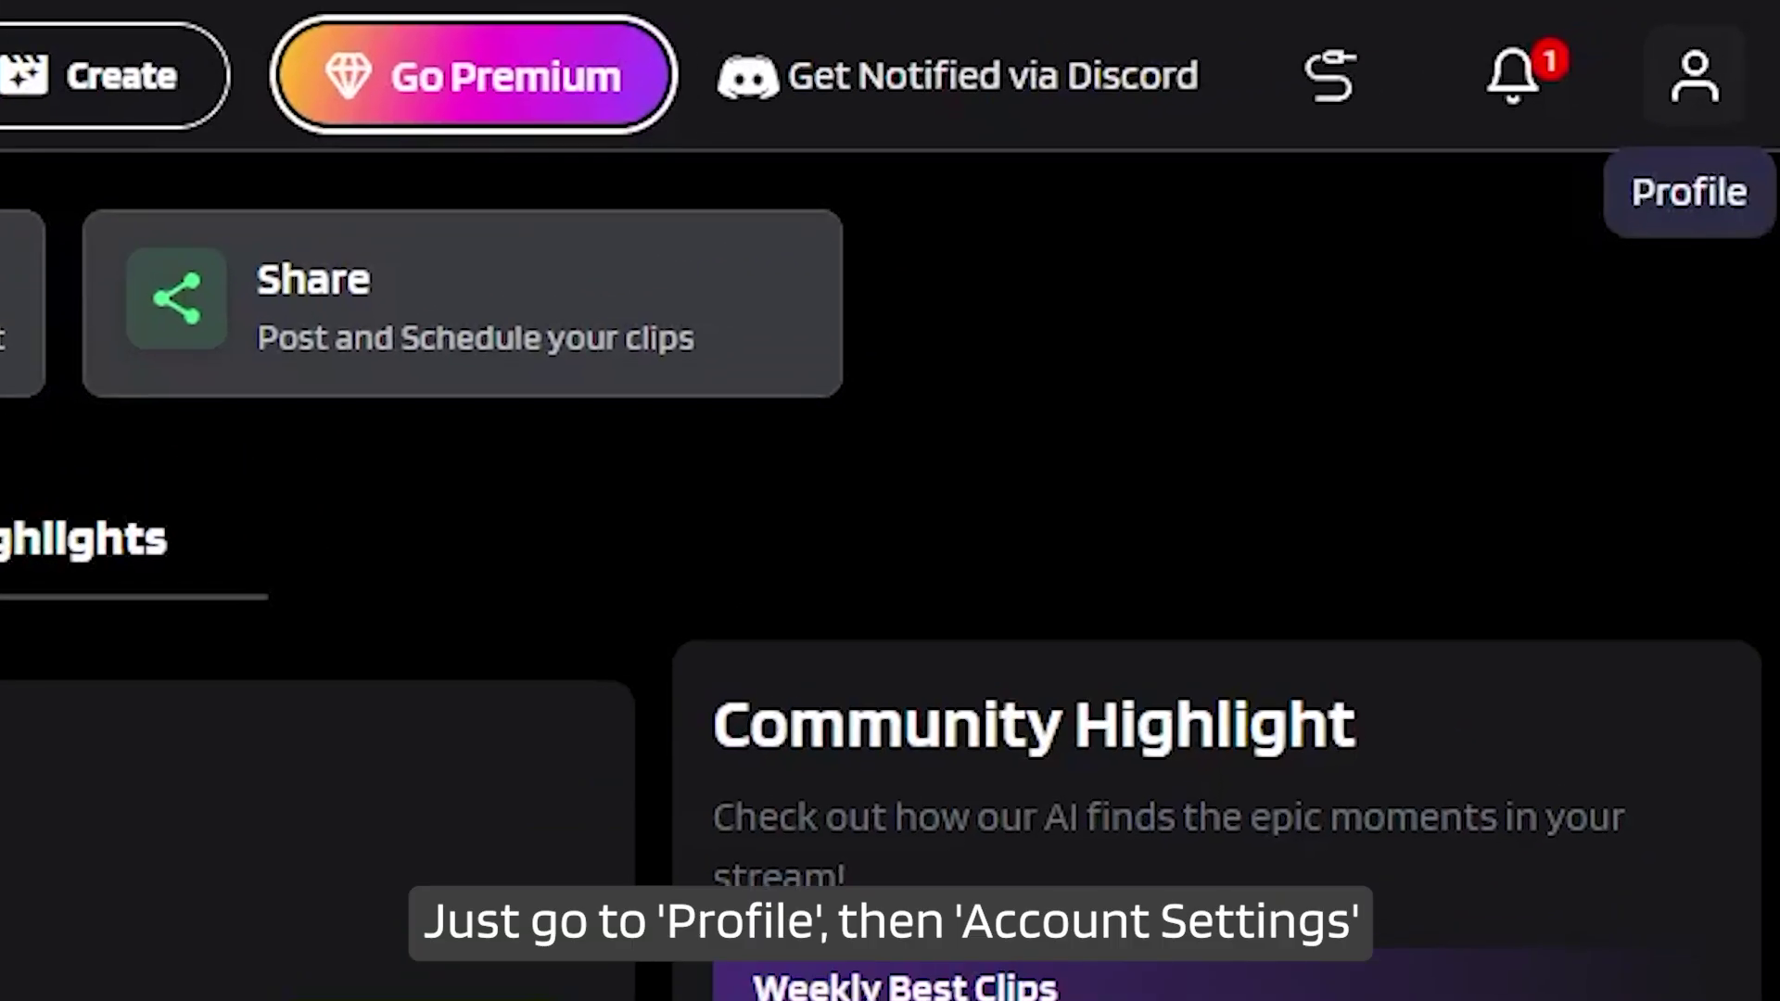
Browse Account Settings down to the Valorant game settings, then reopen the profile menu.
click(1722, 27)
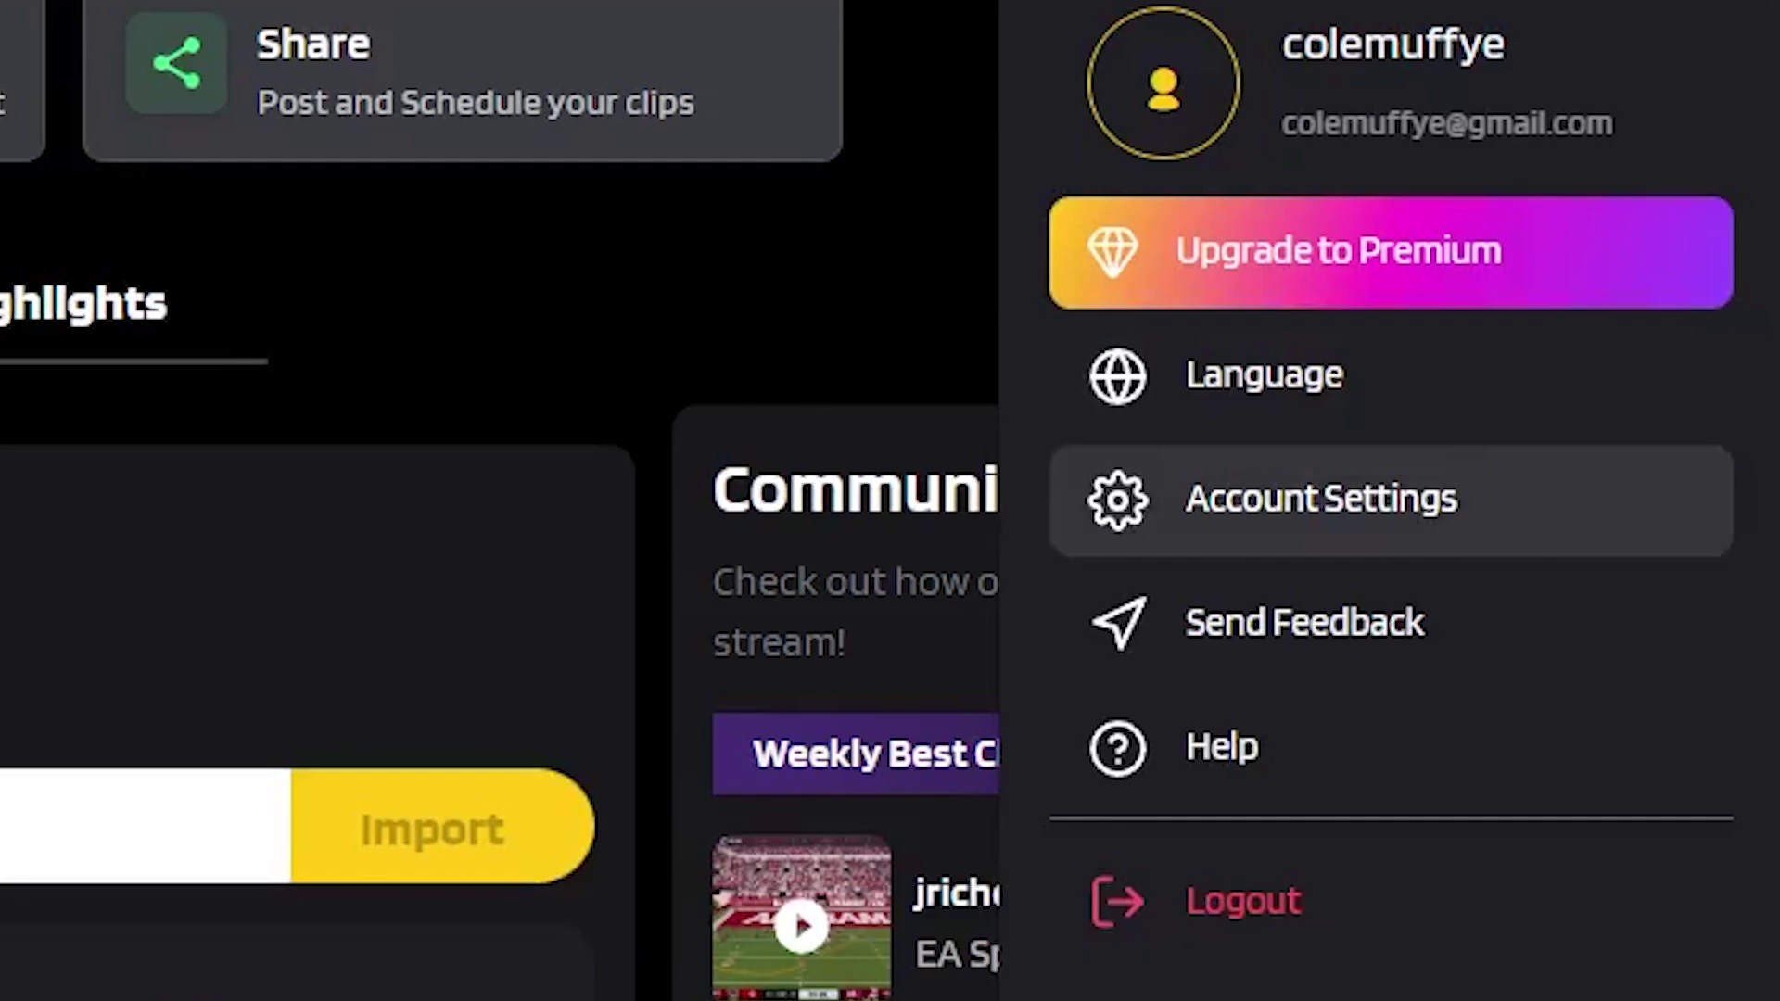
click(1321, 691)
scroll(1699, 513, down, 8)
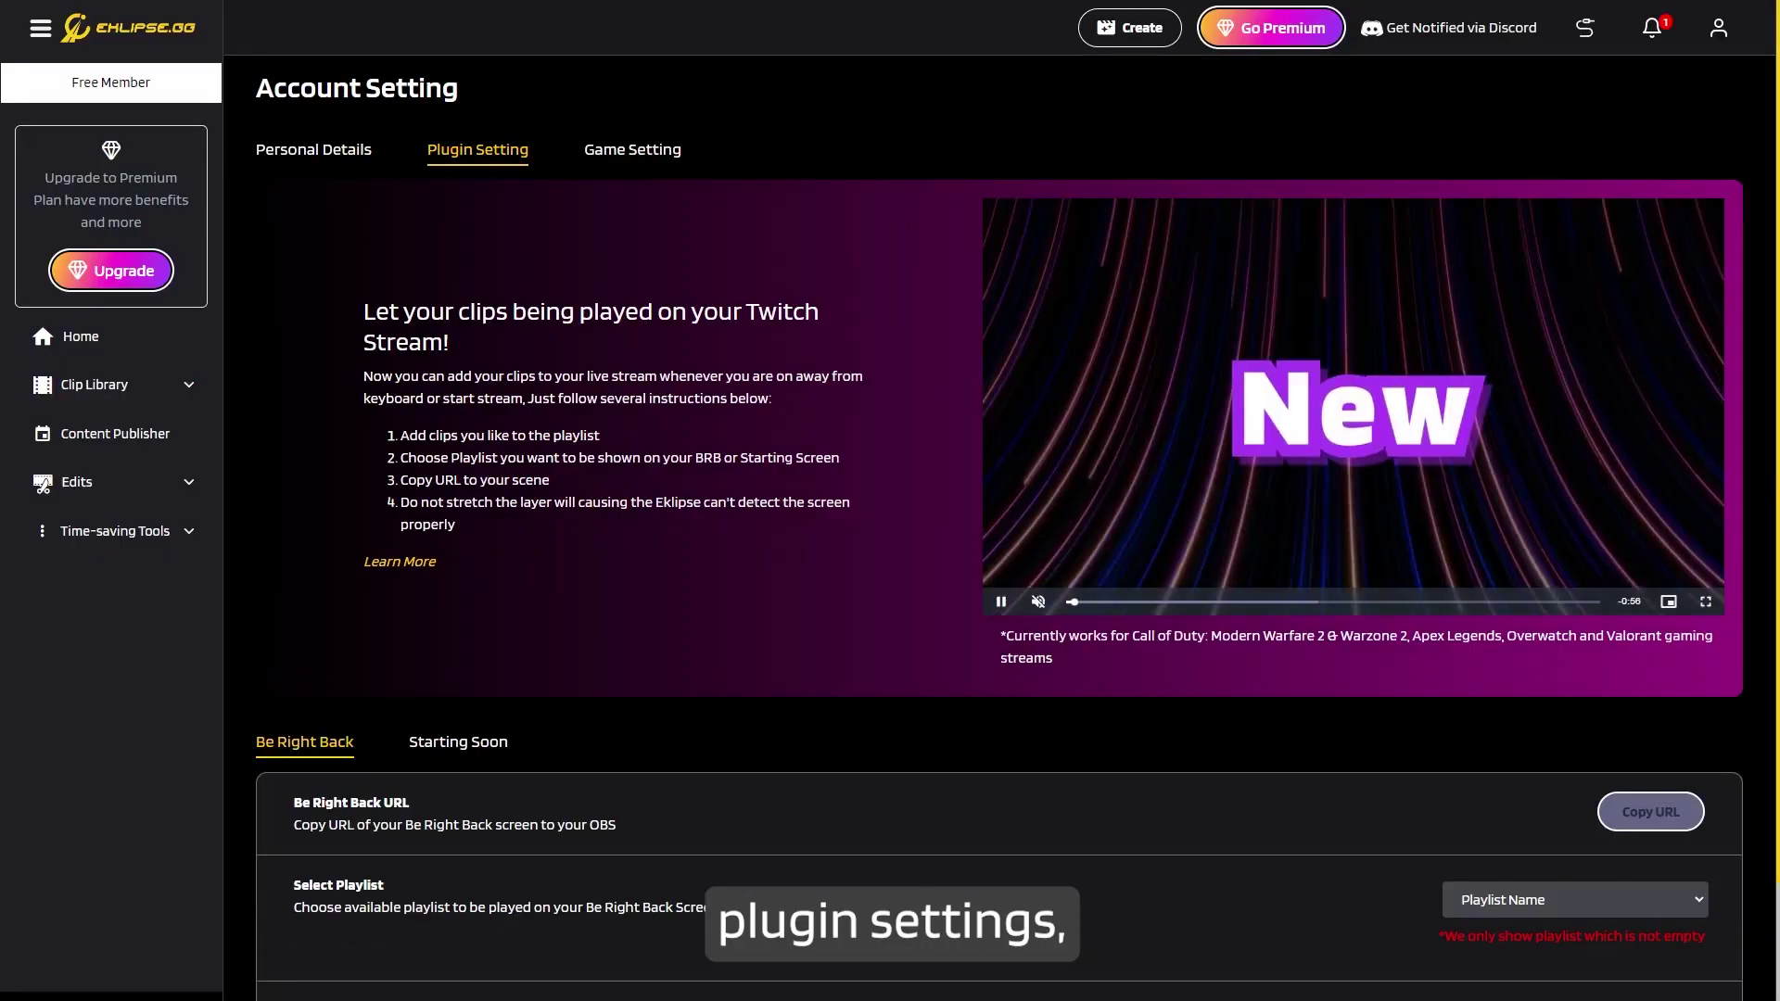
scroll(999, 529, down, 2)
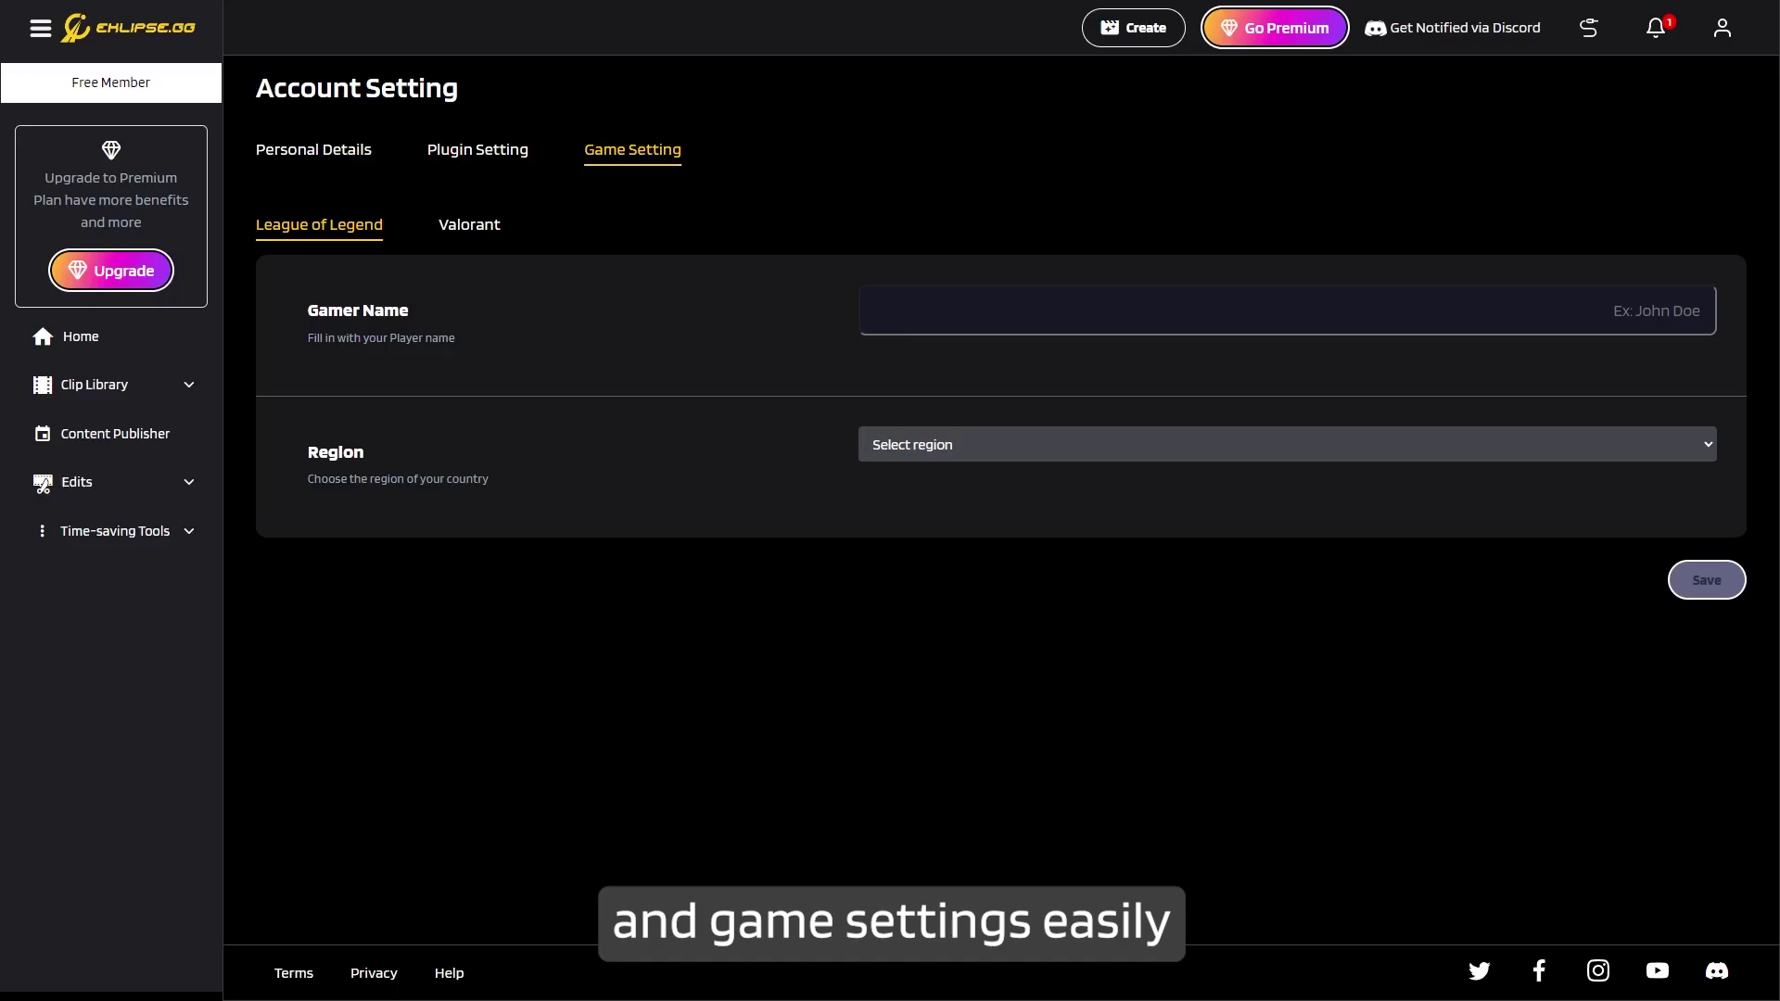
click(469, 224)
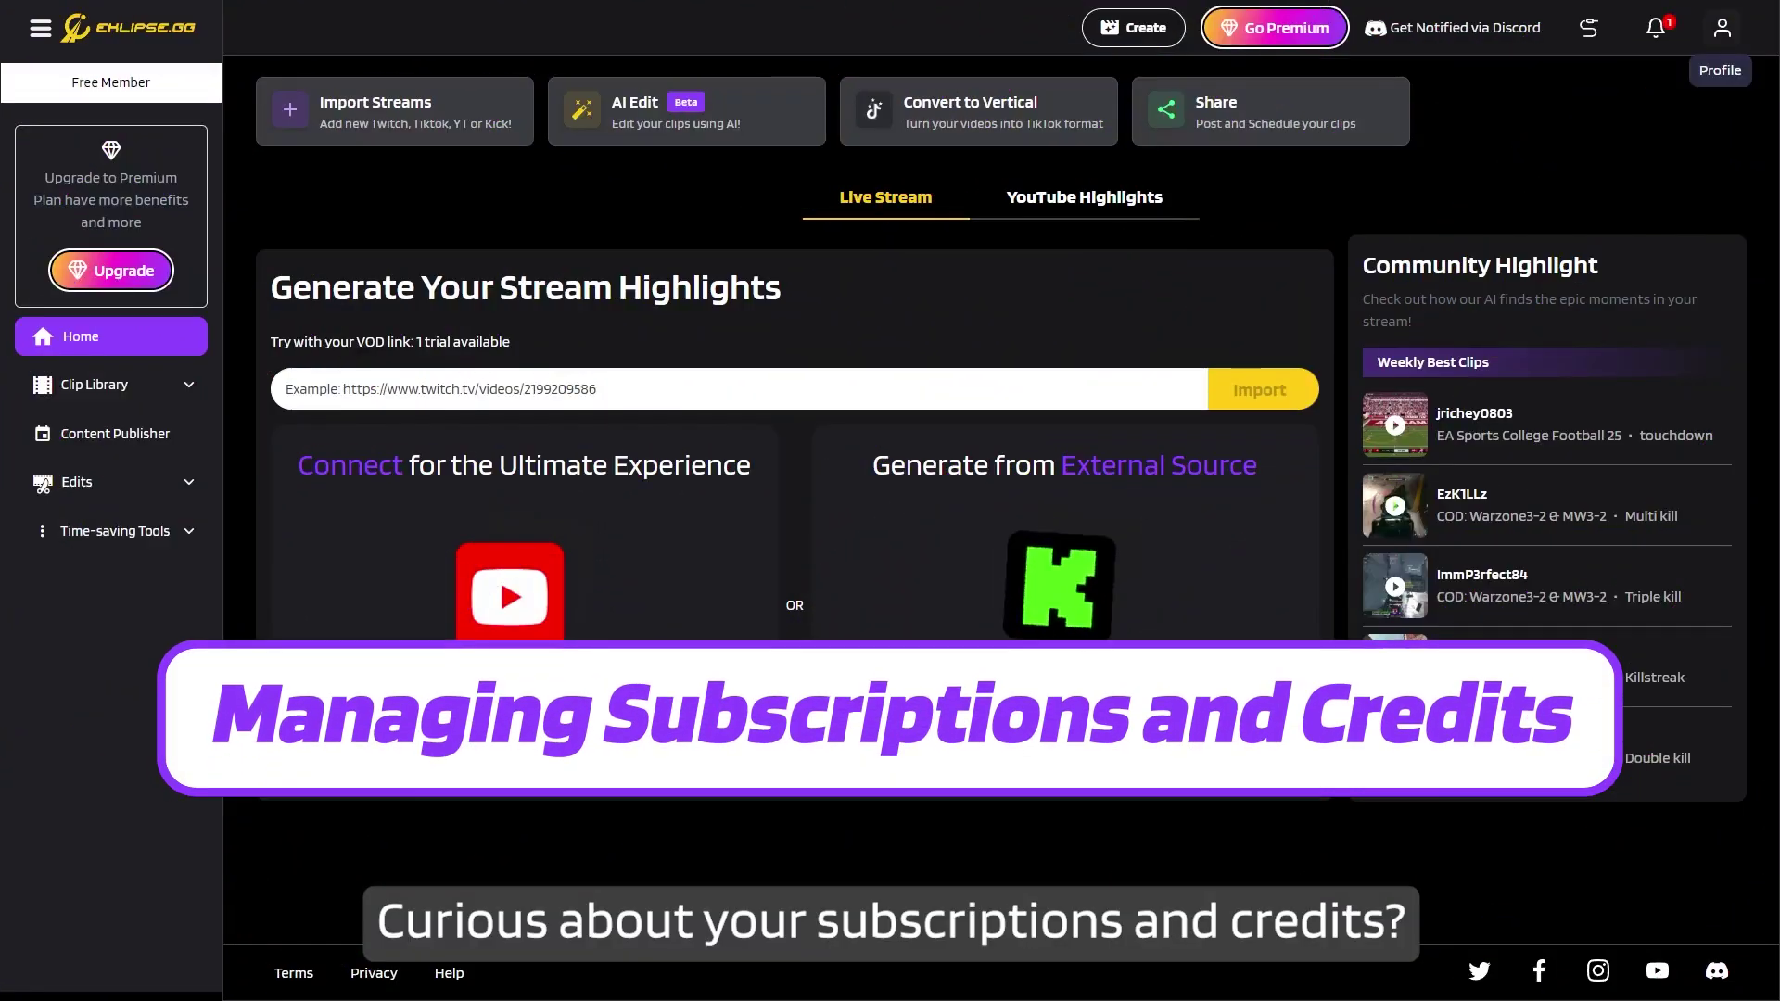
click(1721, 28)
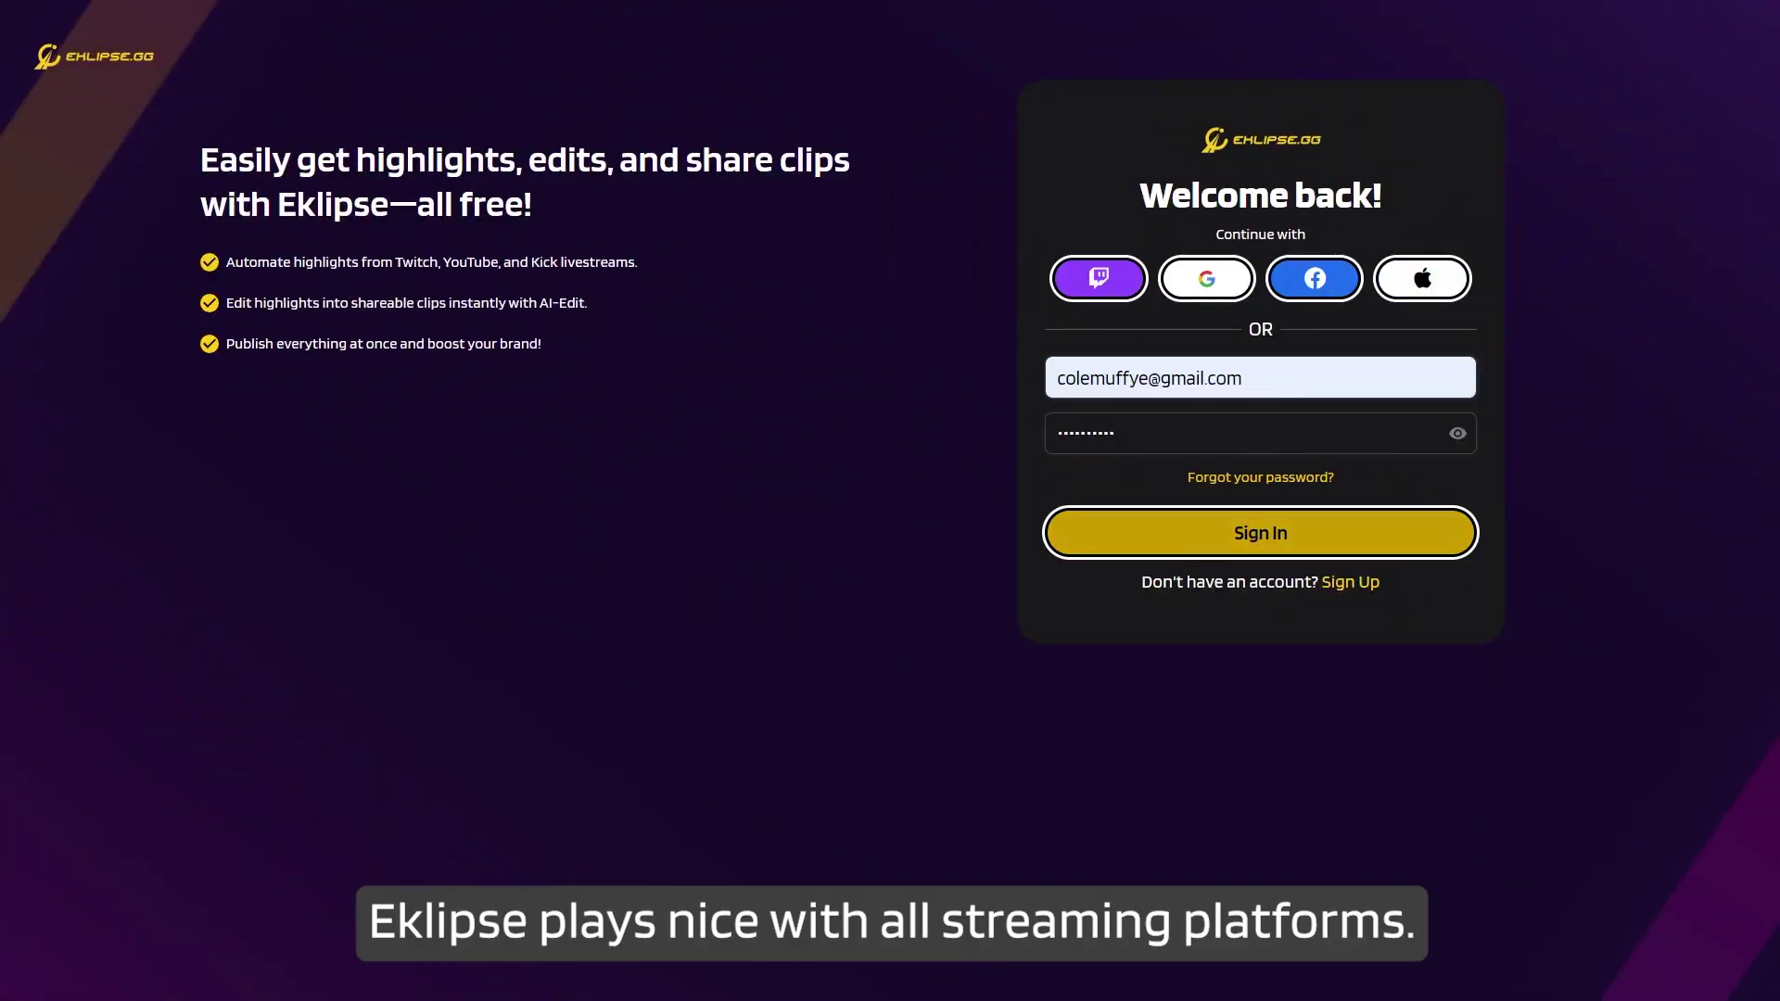
Sign in, then connect and authorize the Twitch account from Account Settings.
click(1426, 545)
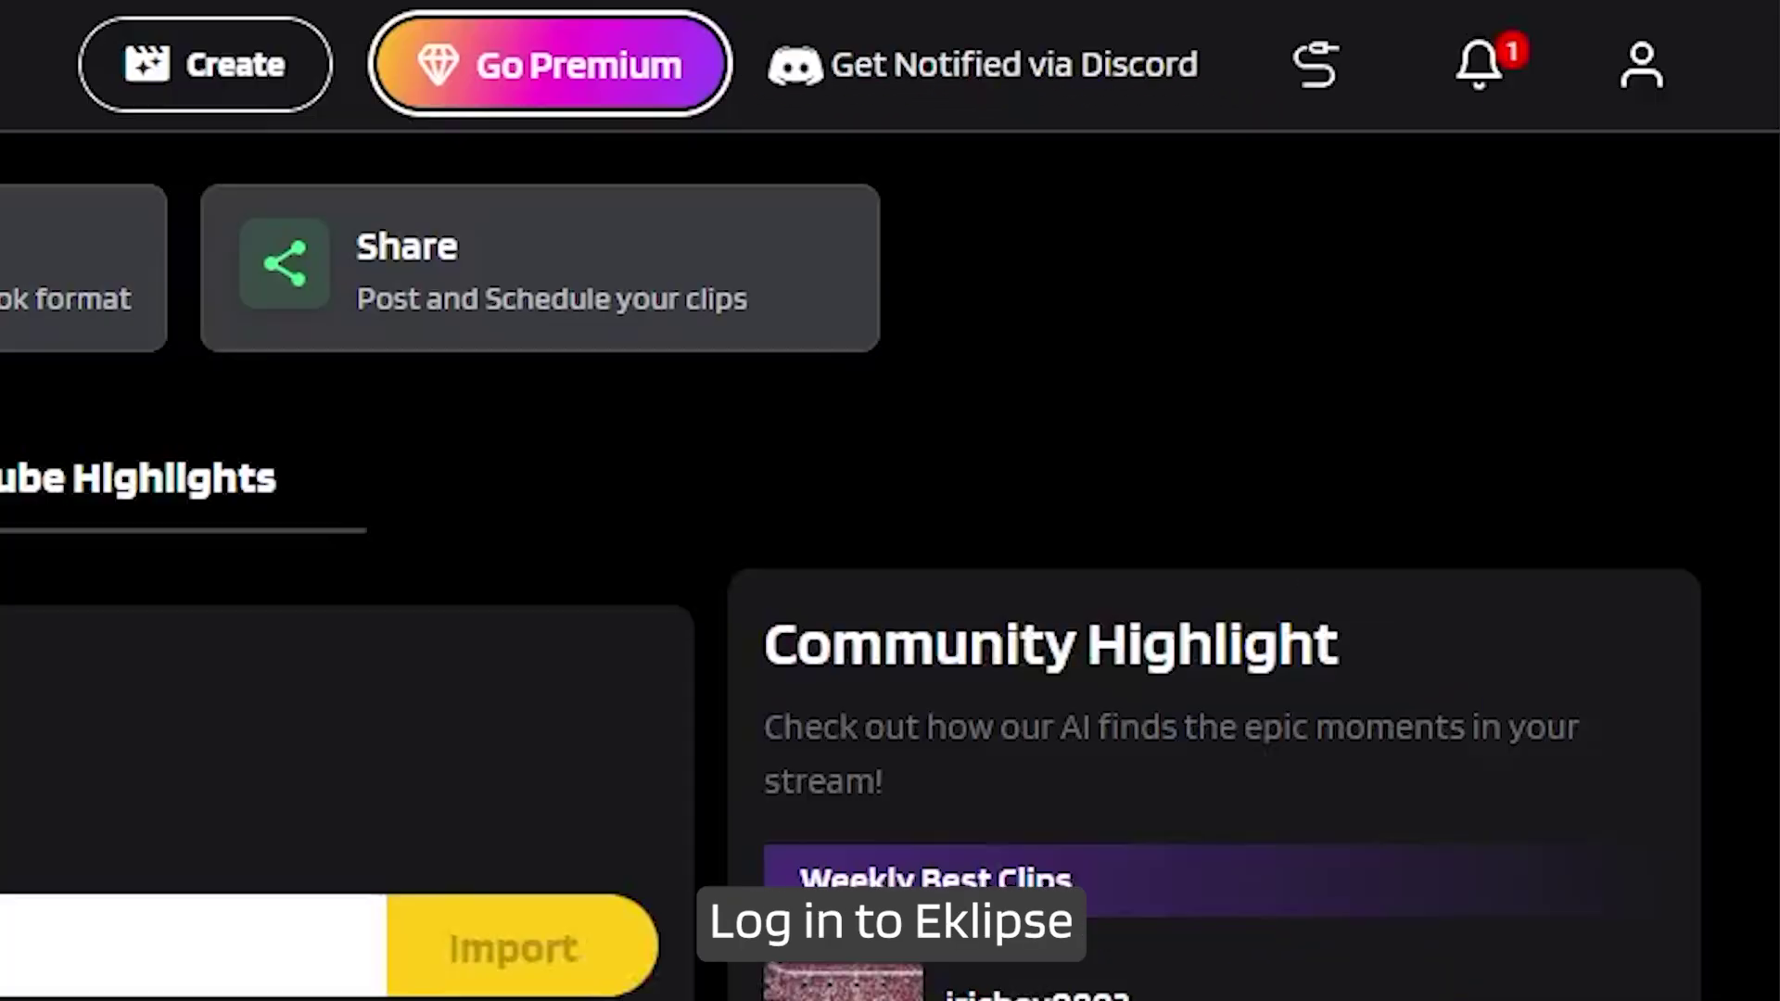
click(1646, 65)
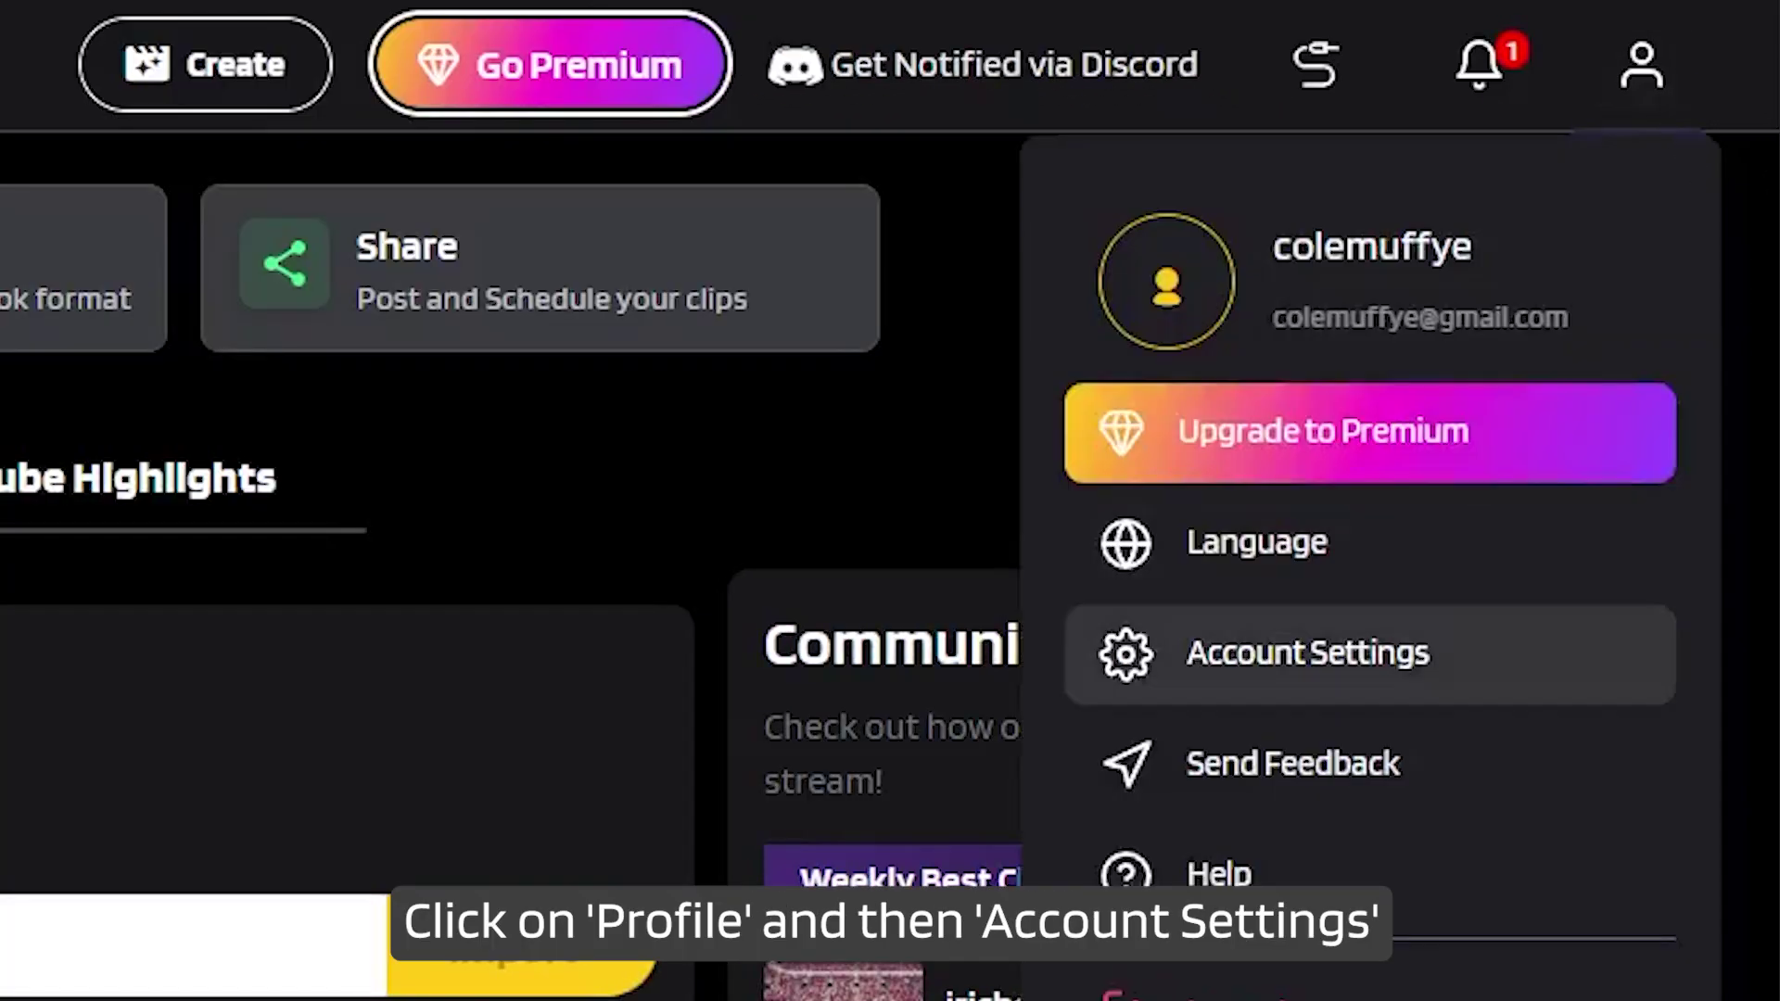
click(1423, 690)
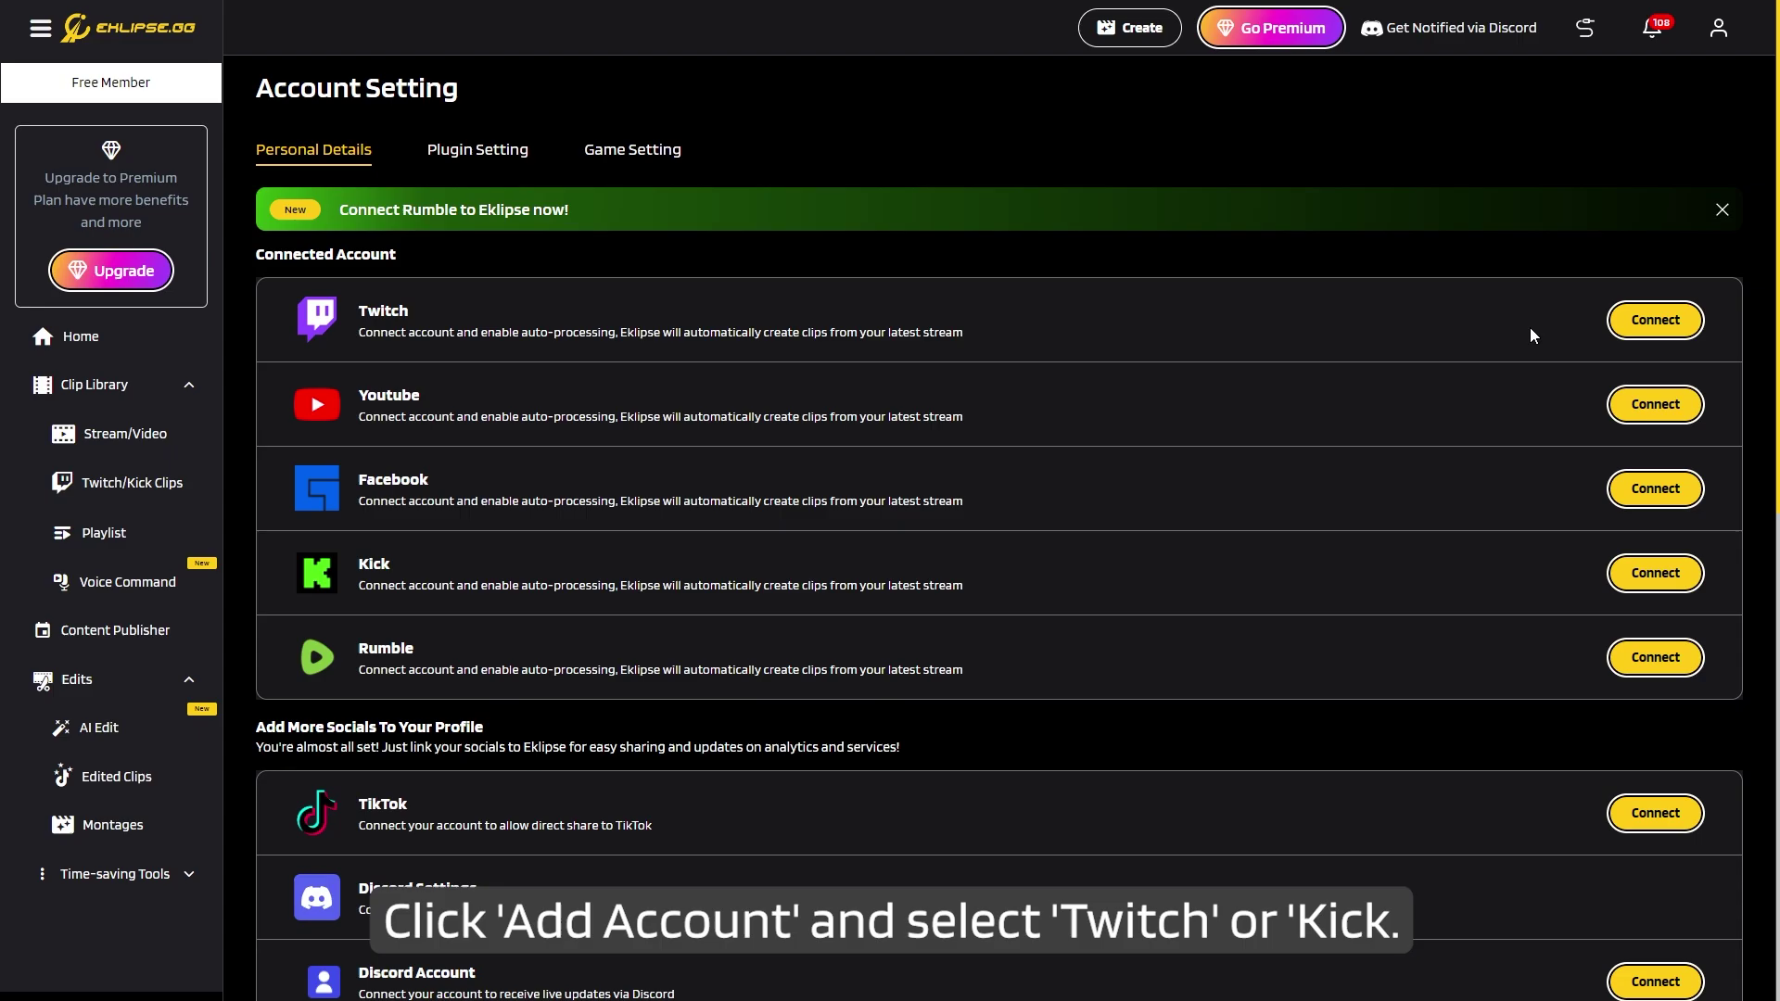
click(1650, 322)
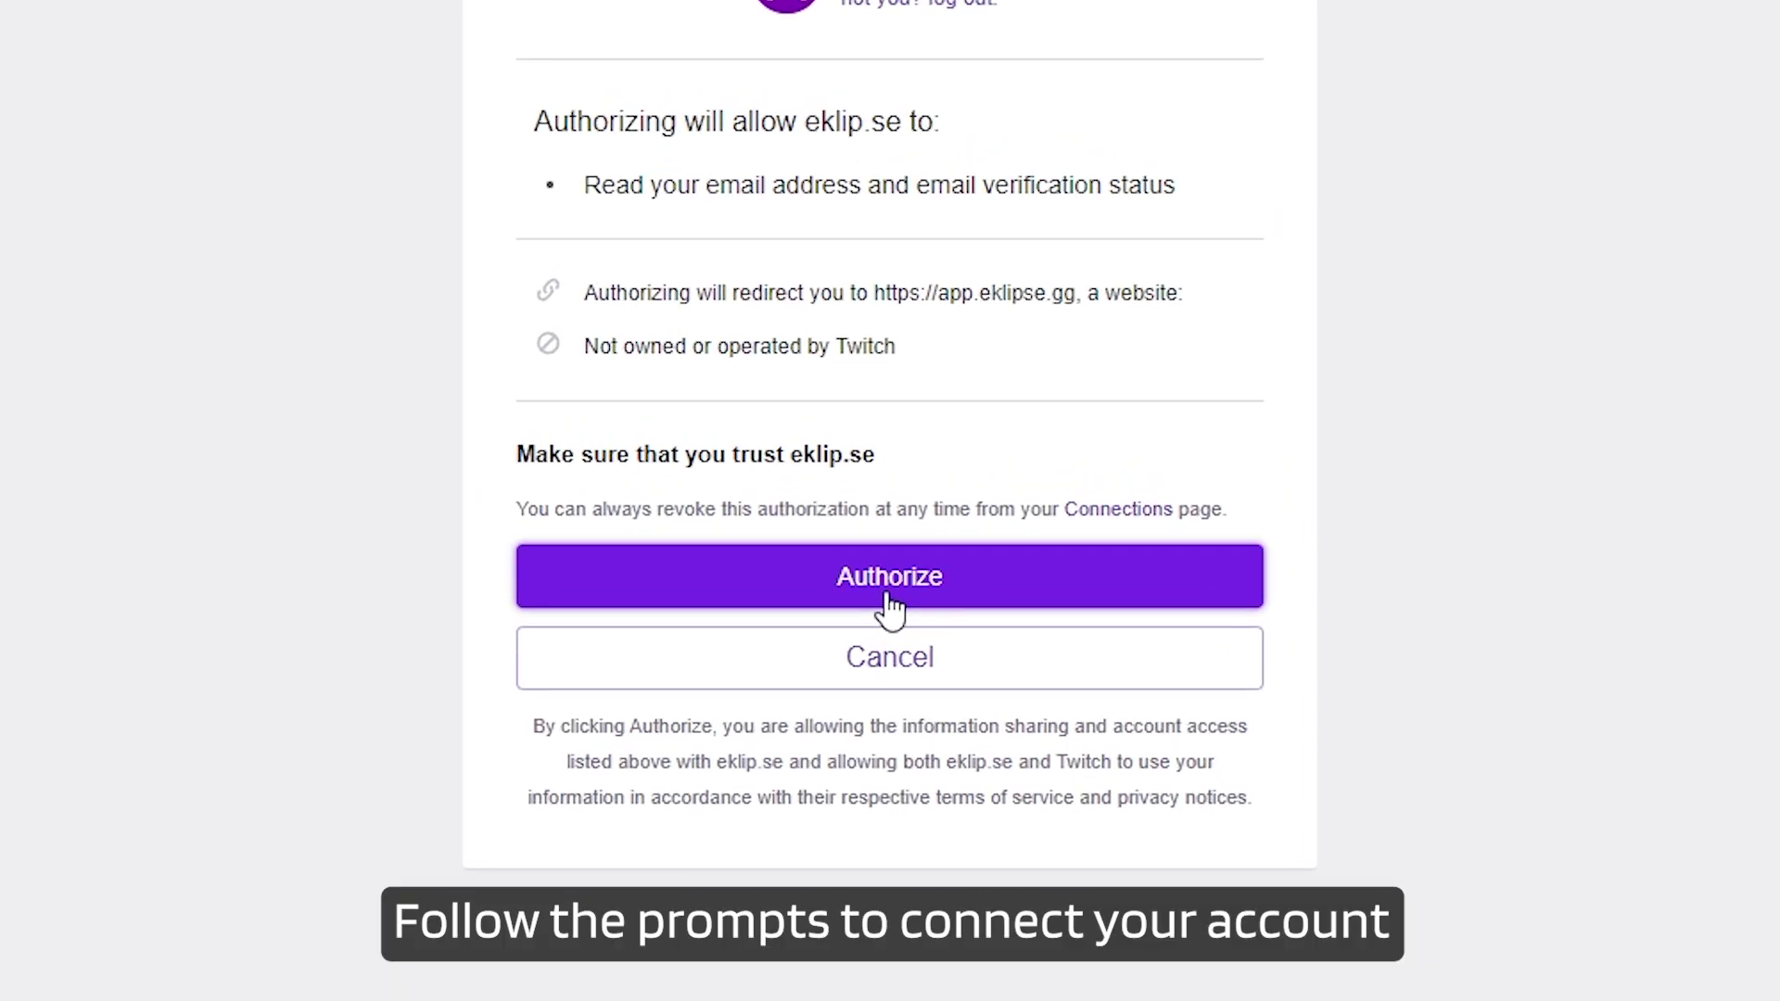
click(891, 604)
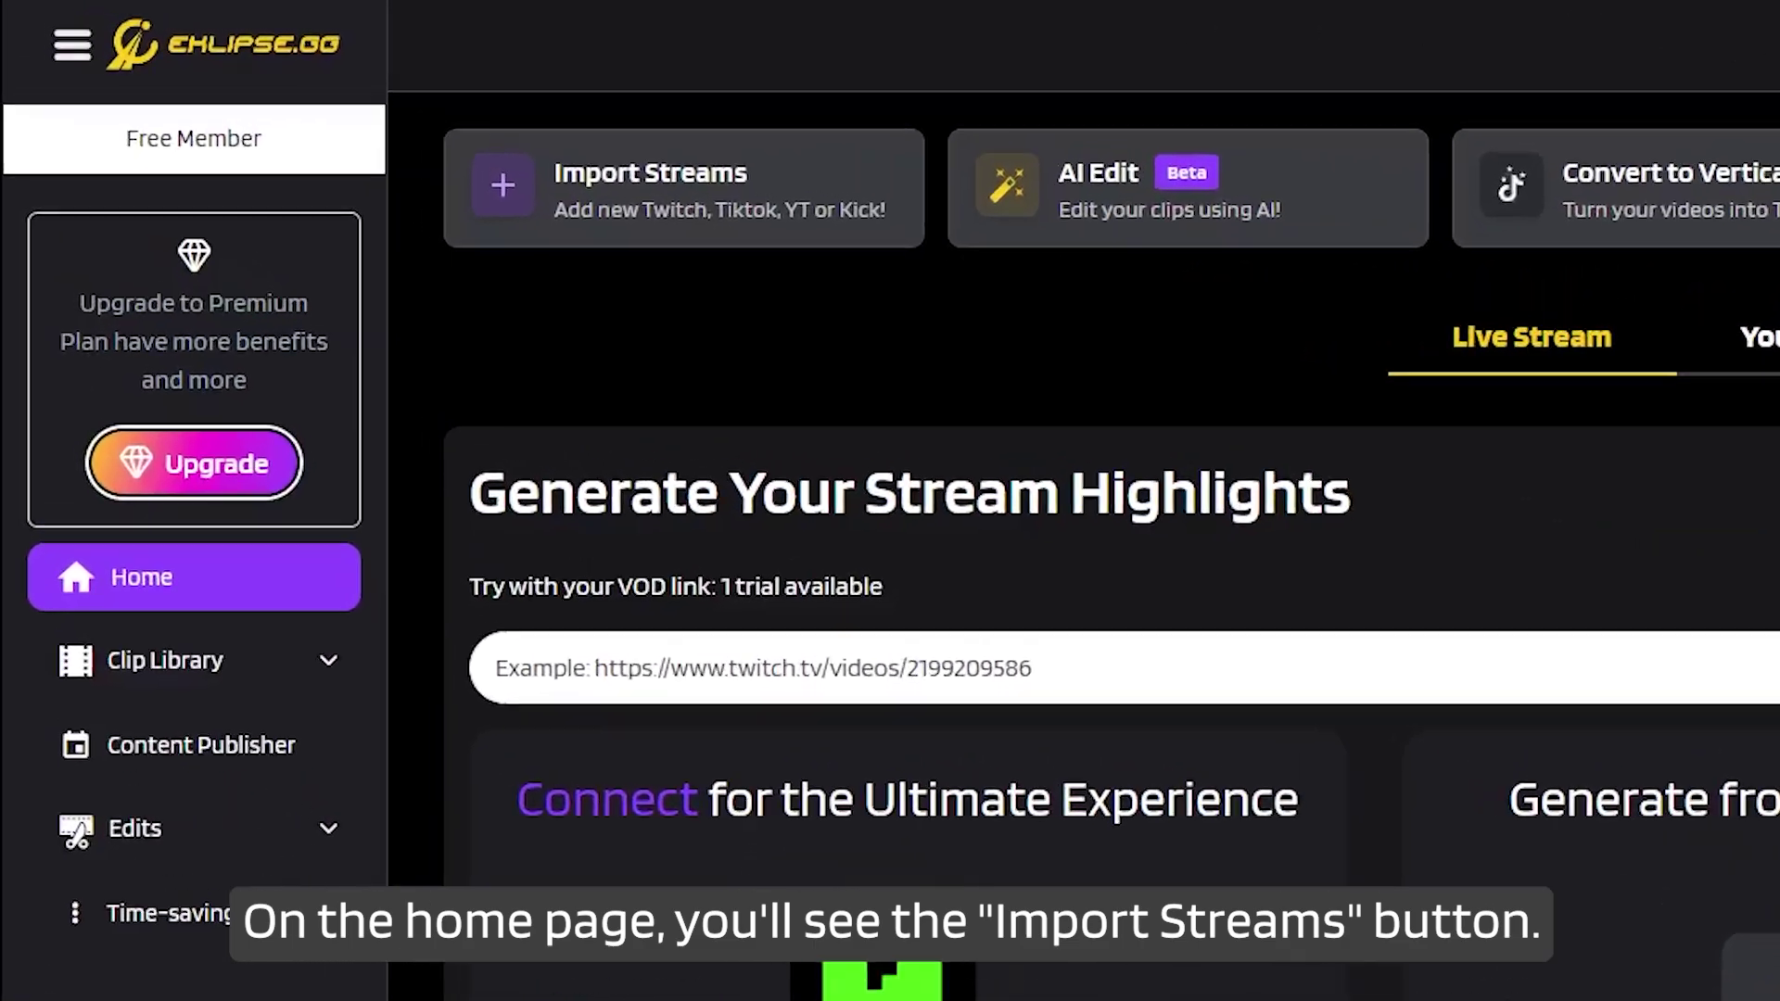
Preview the Import Streams options and the AI Edit introduction, then view the Content Publisher calendar.
click(477, 137)
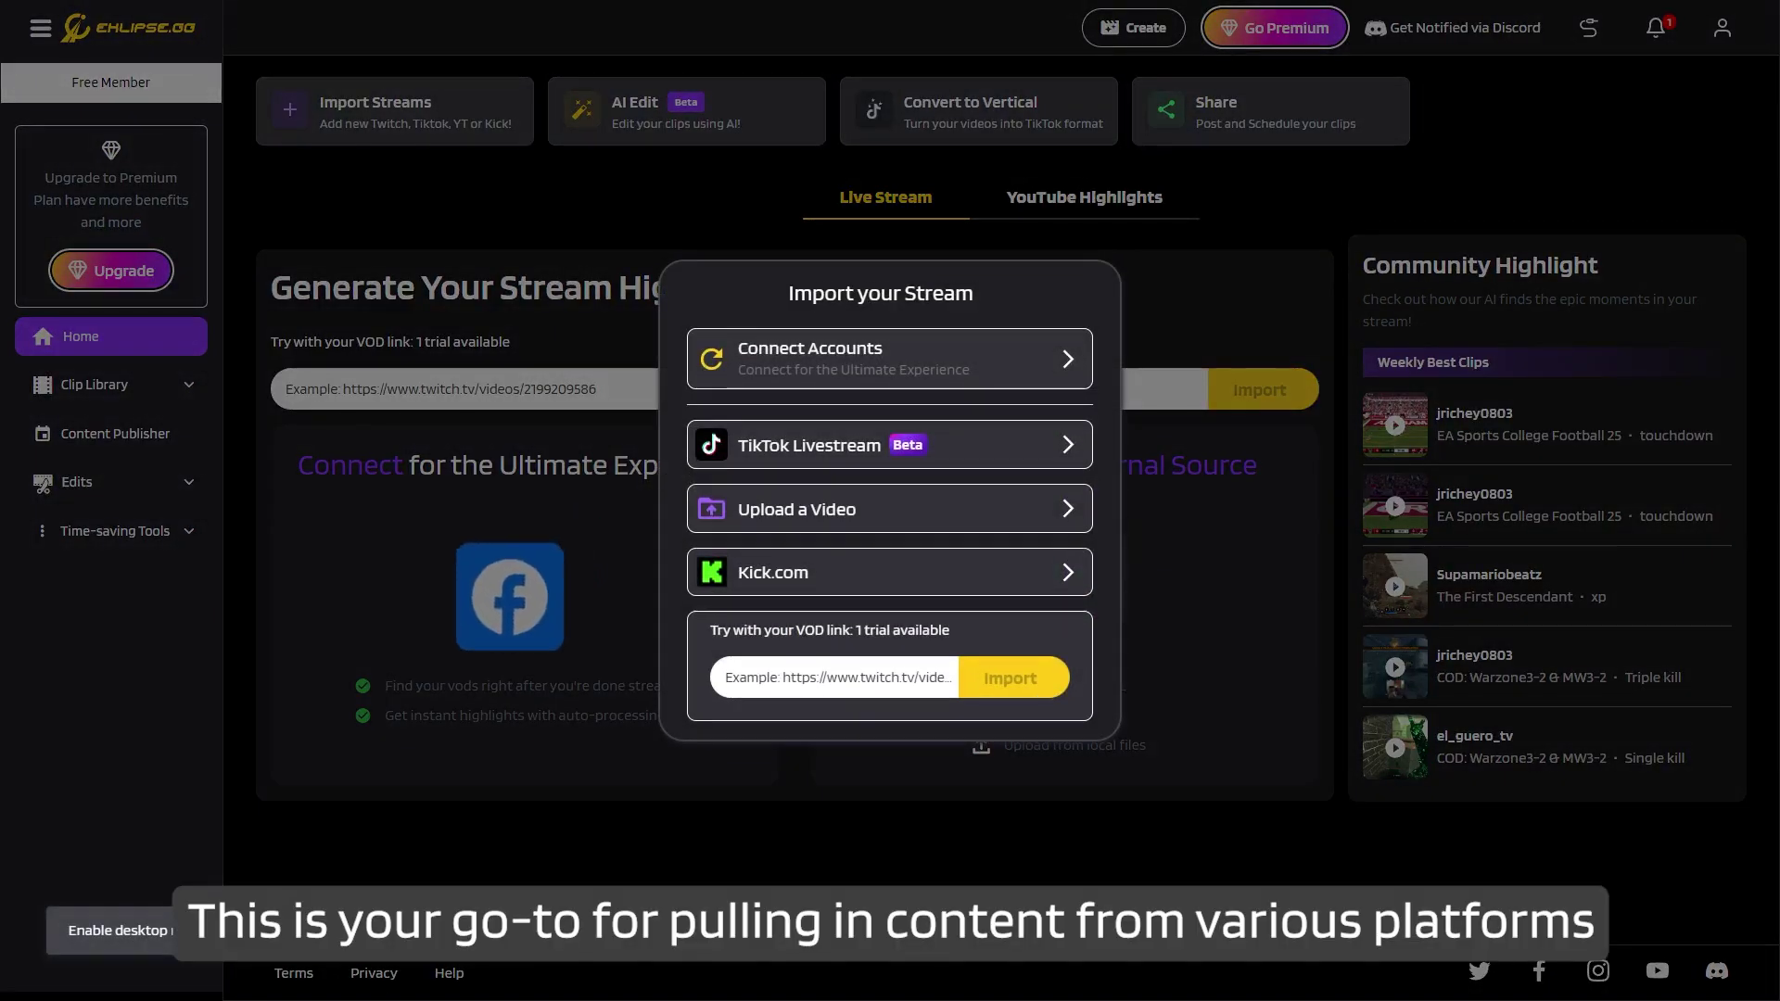
key(Escape)
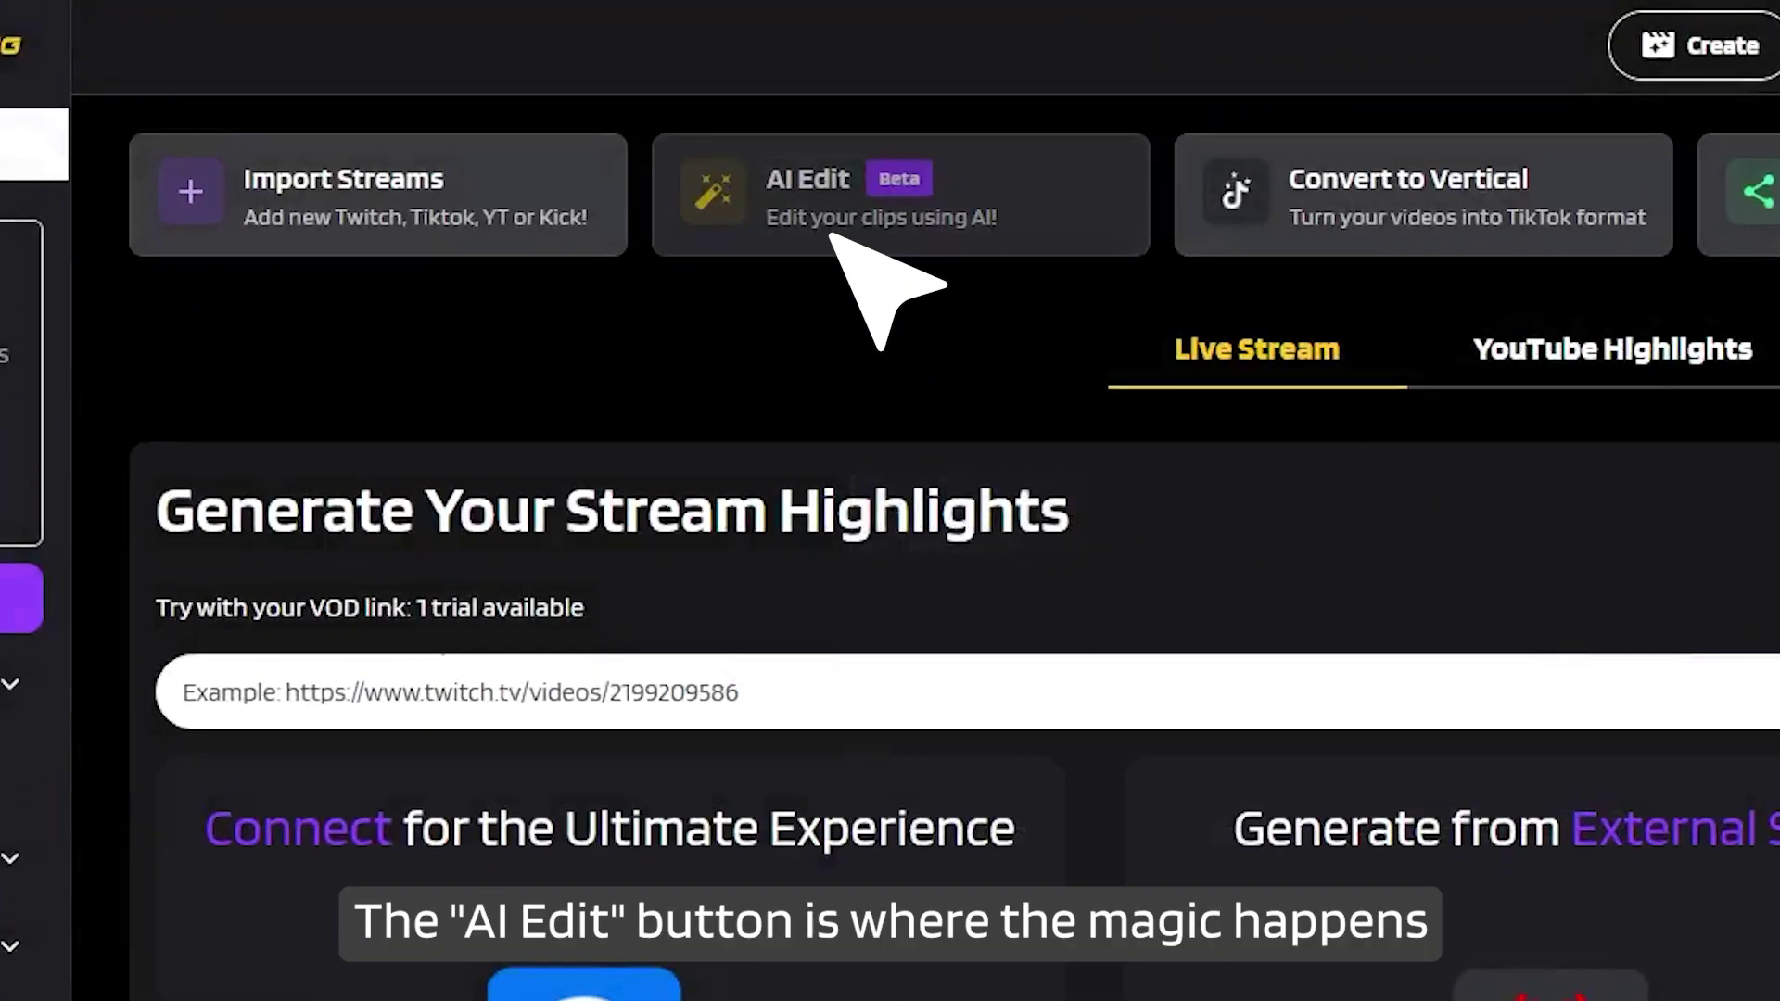
click(690, 116)
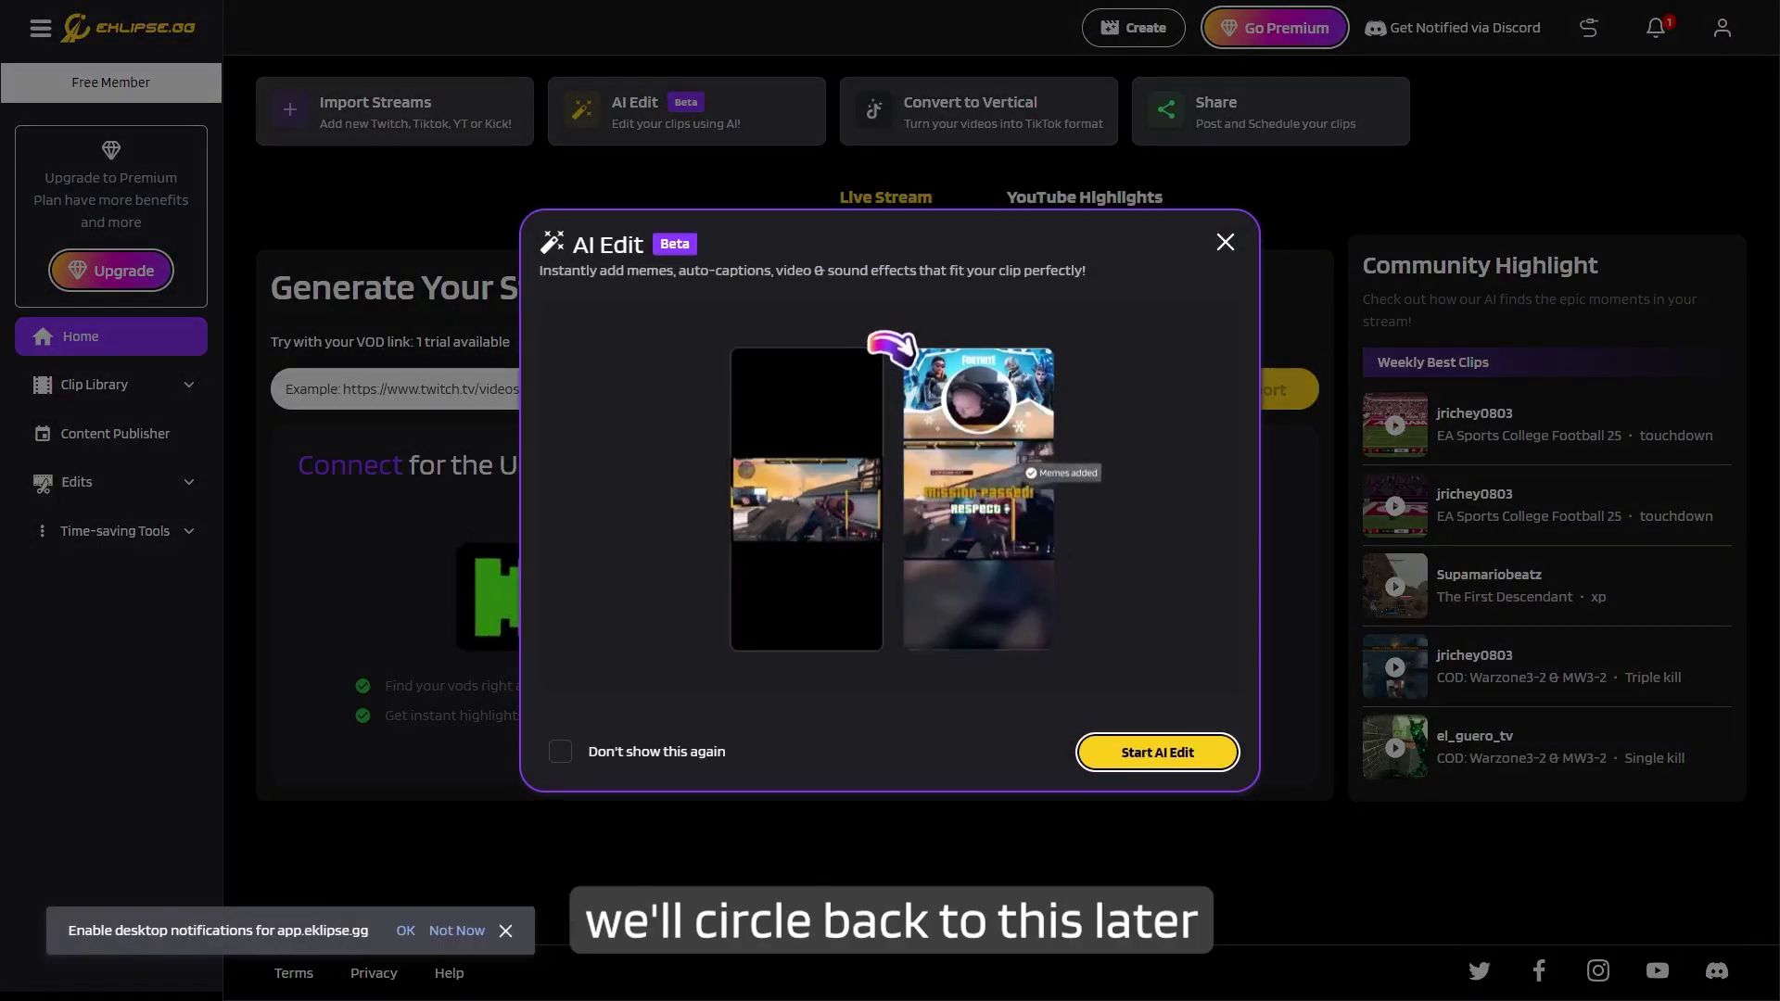
key(Escape)
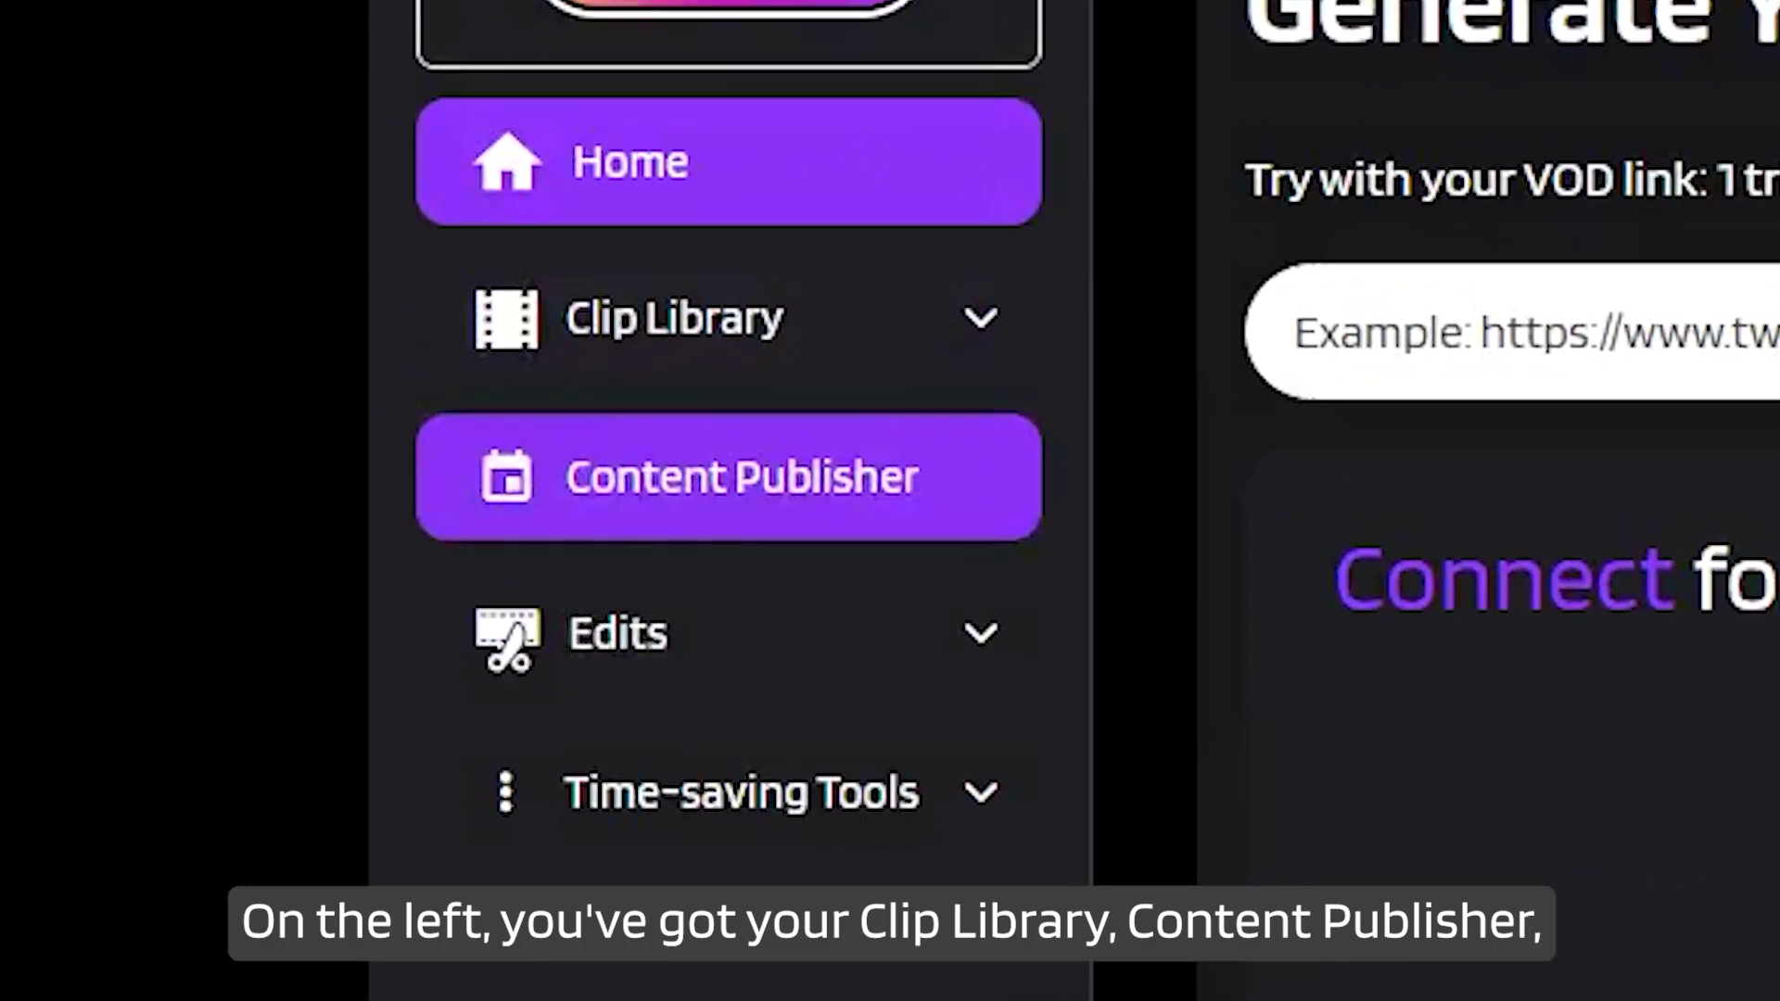
click(741, 477)
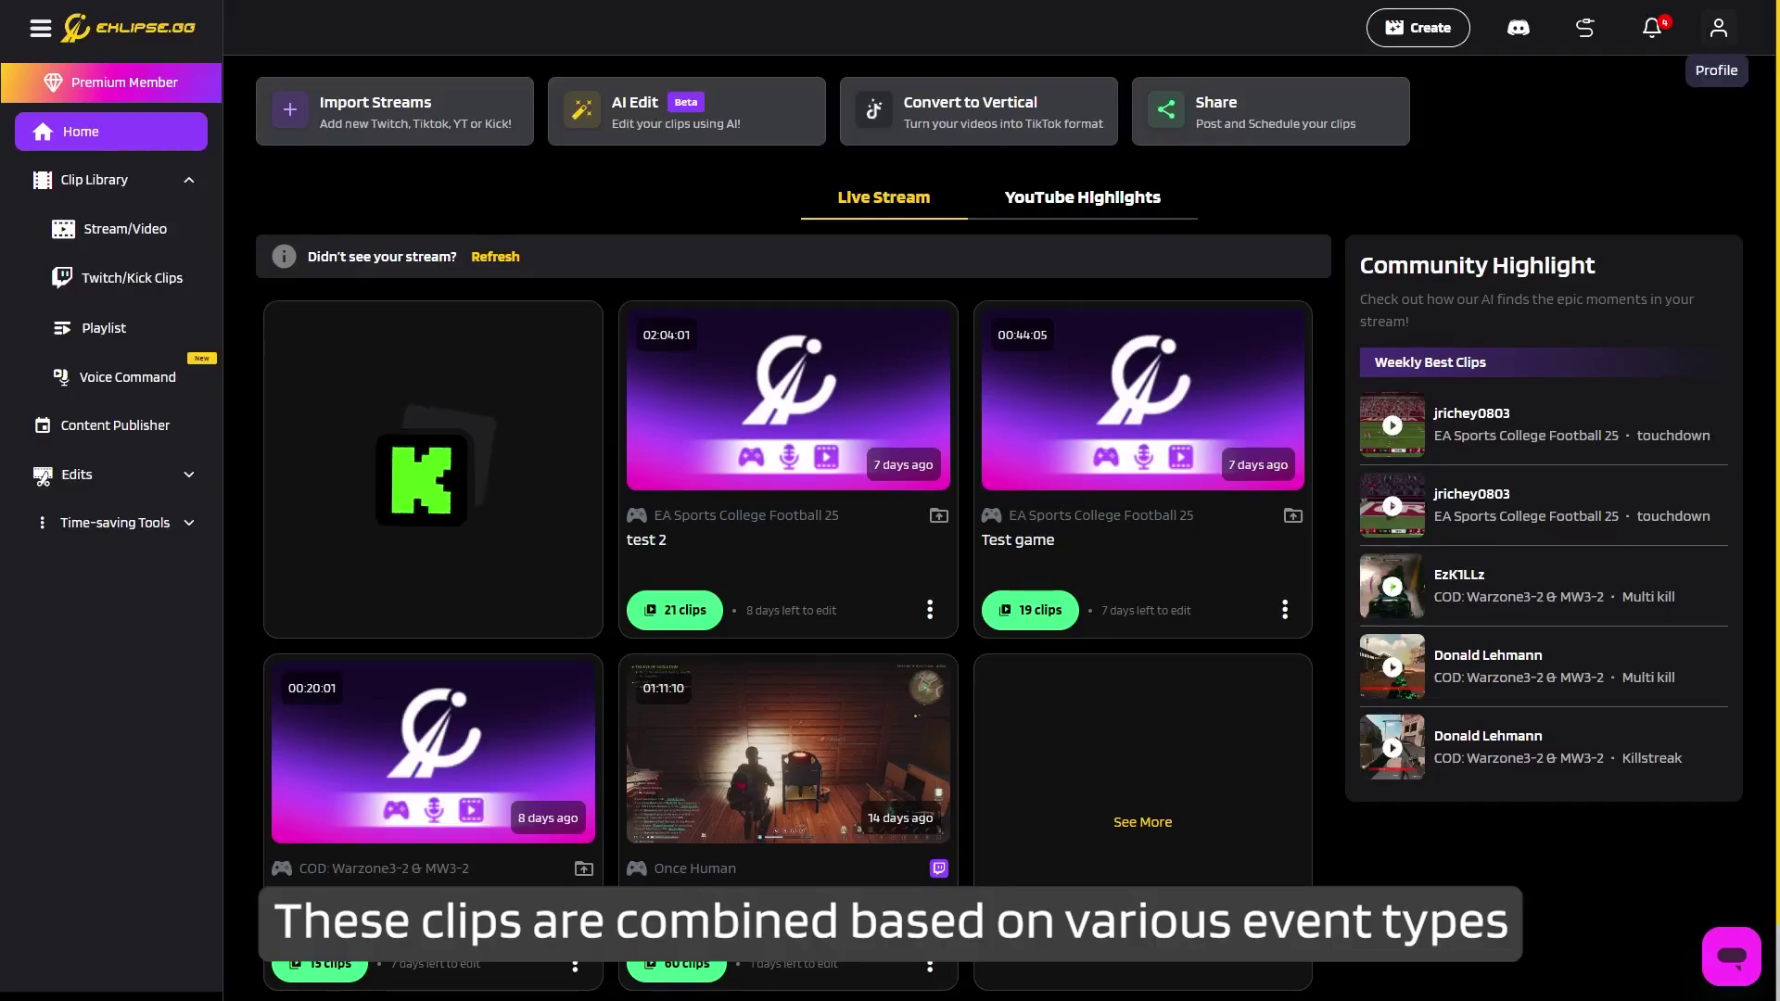
Show the profile dropdown with Membership, Language and Account Settings.
click(1717, 28)
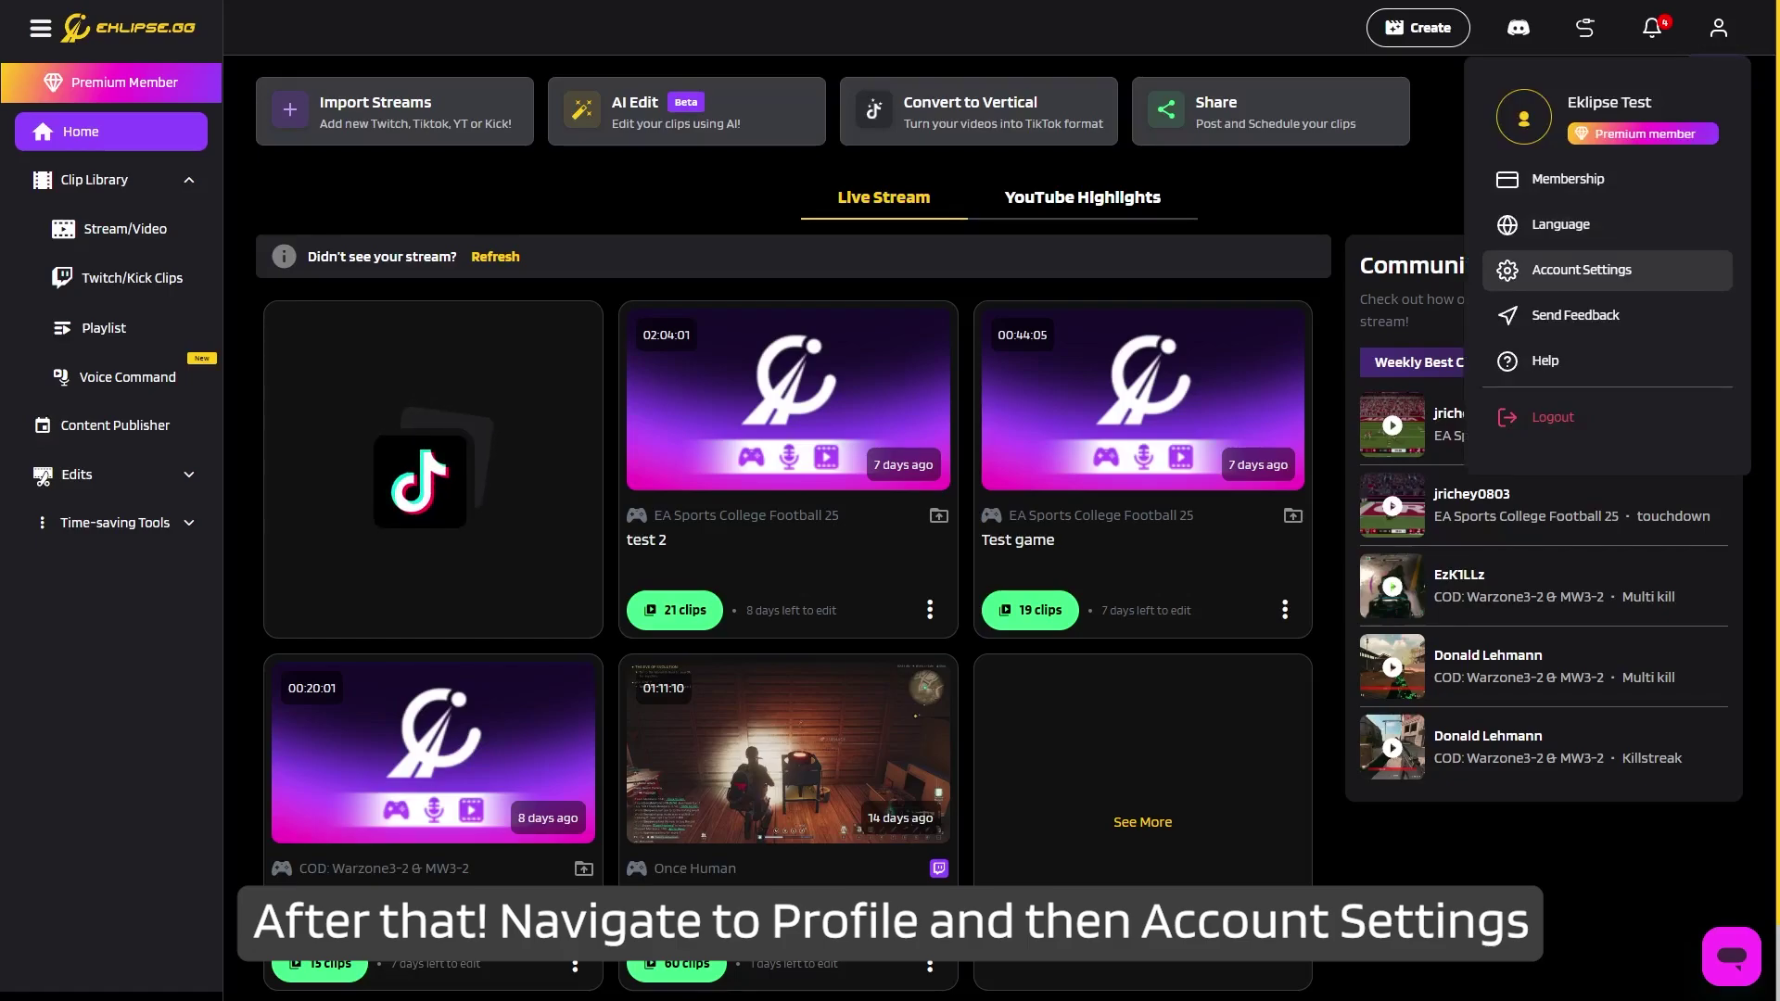
Switch on the Auto-processing toggle for Twitch in Account Settings.
click(1581, 270)
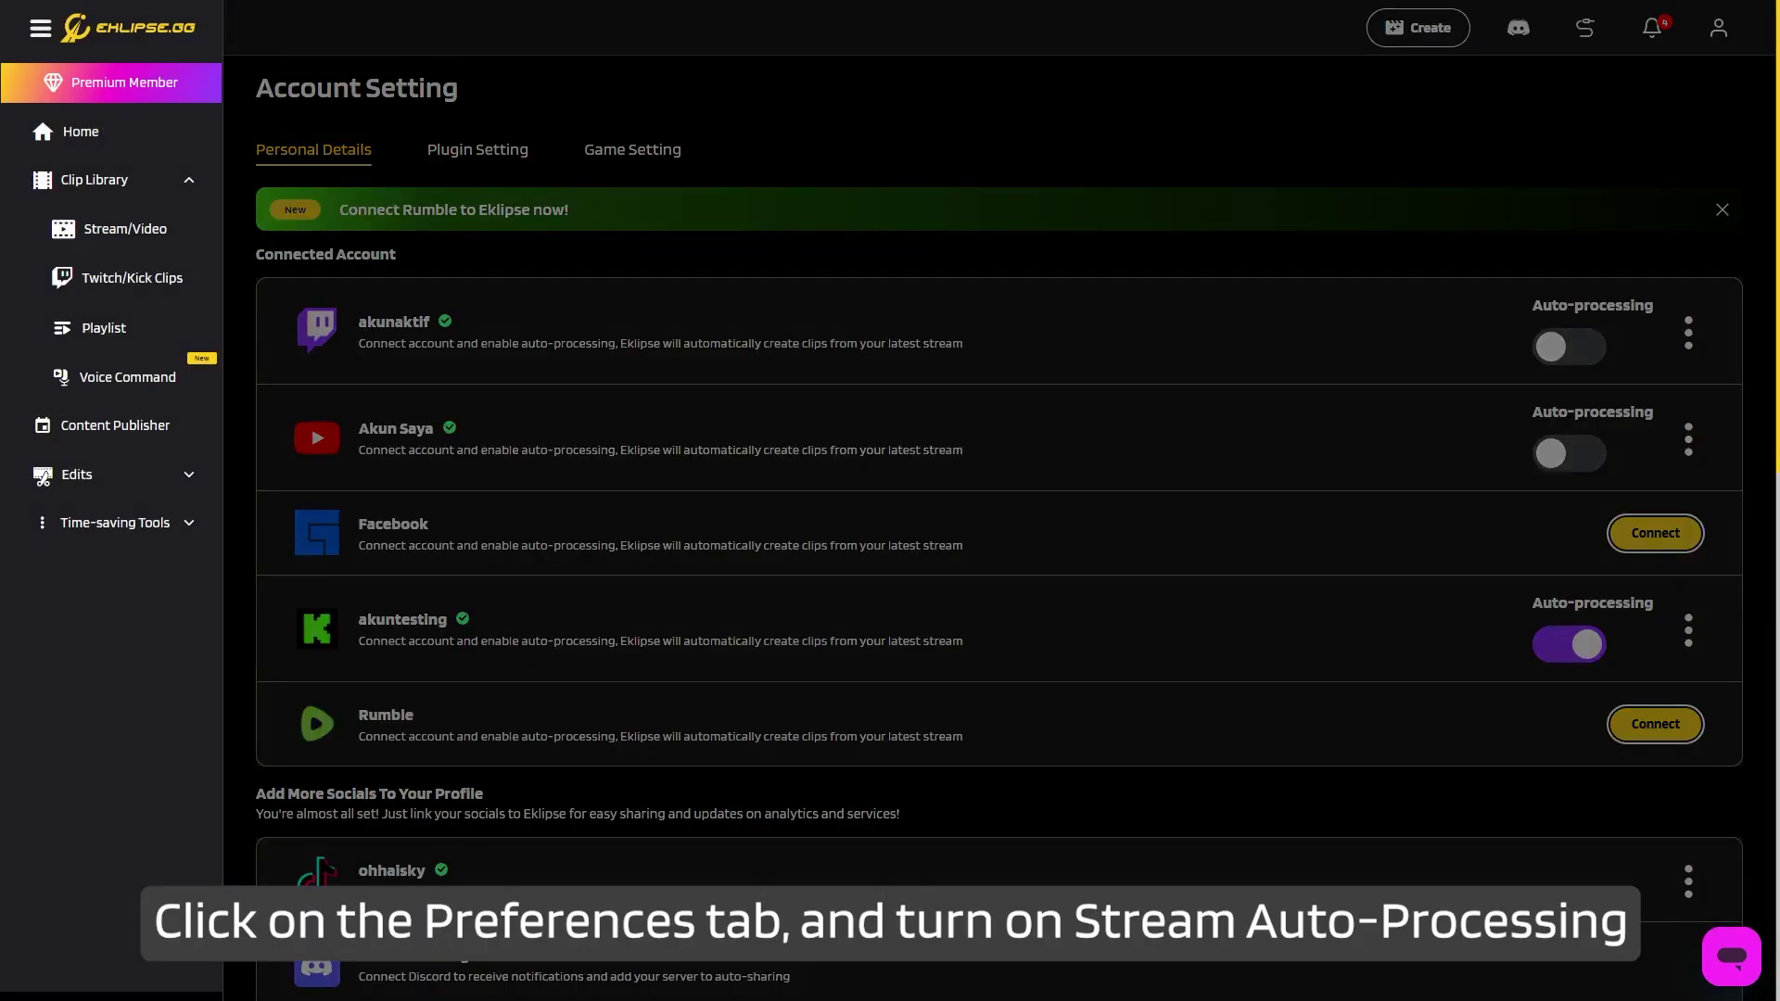
click(1587, 349)
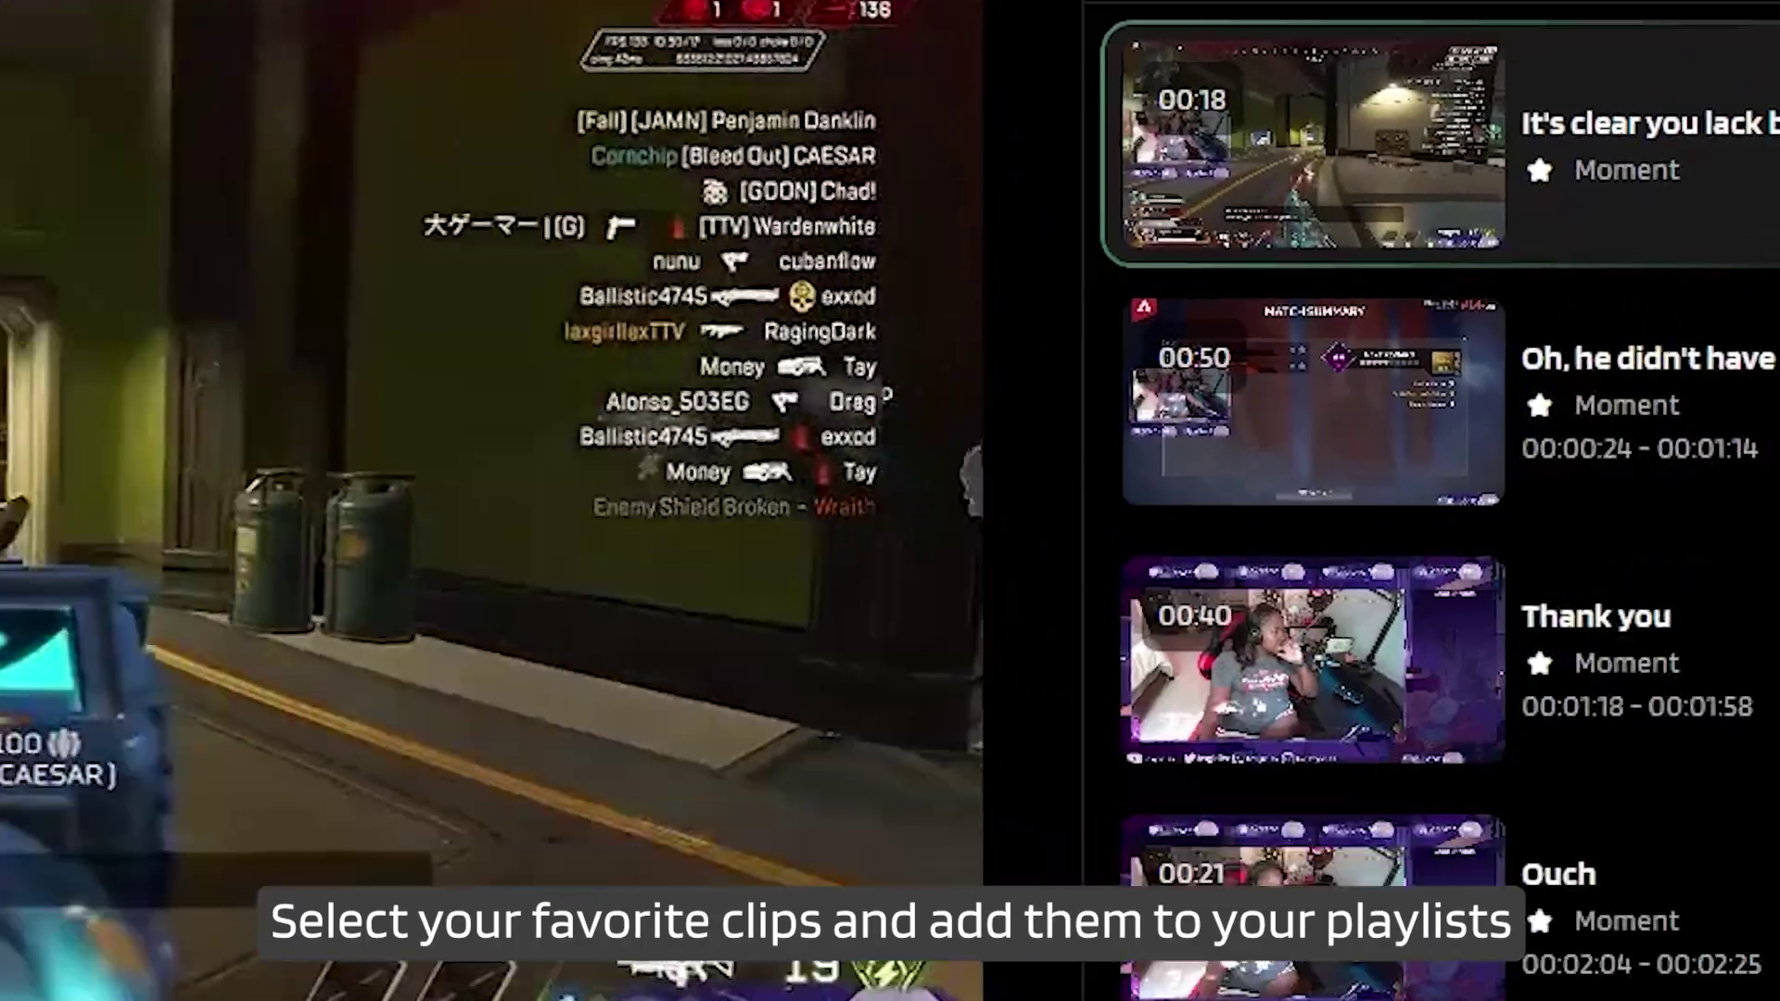
Save the moment clip and start the TikTok conversion of 'Damn, i tried' from the Clip Library.
click(1390, 392)
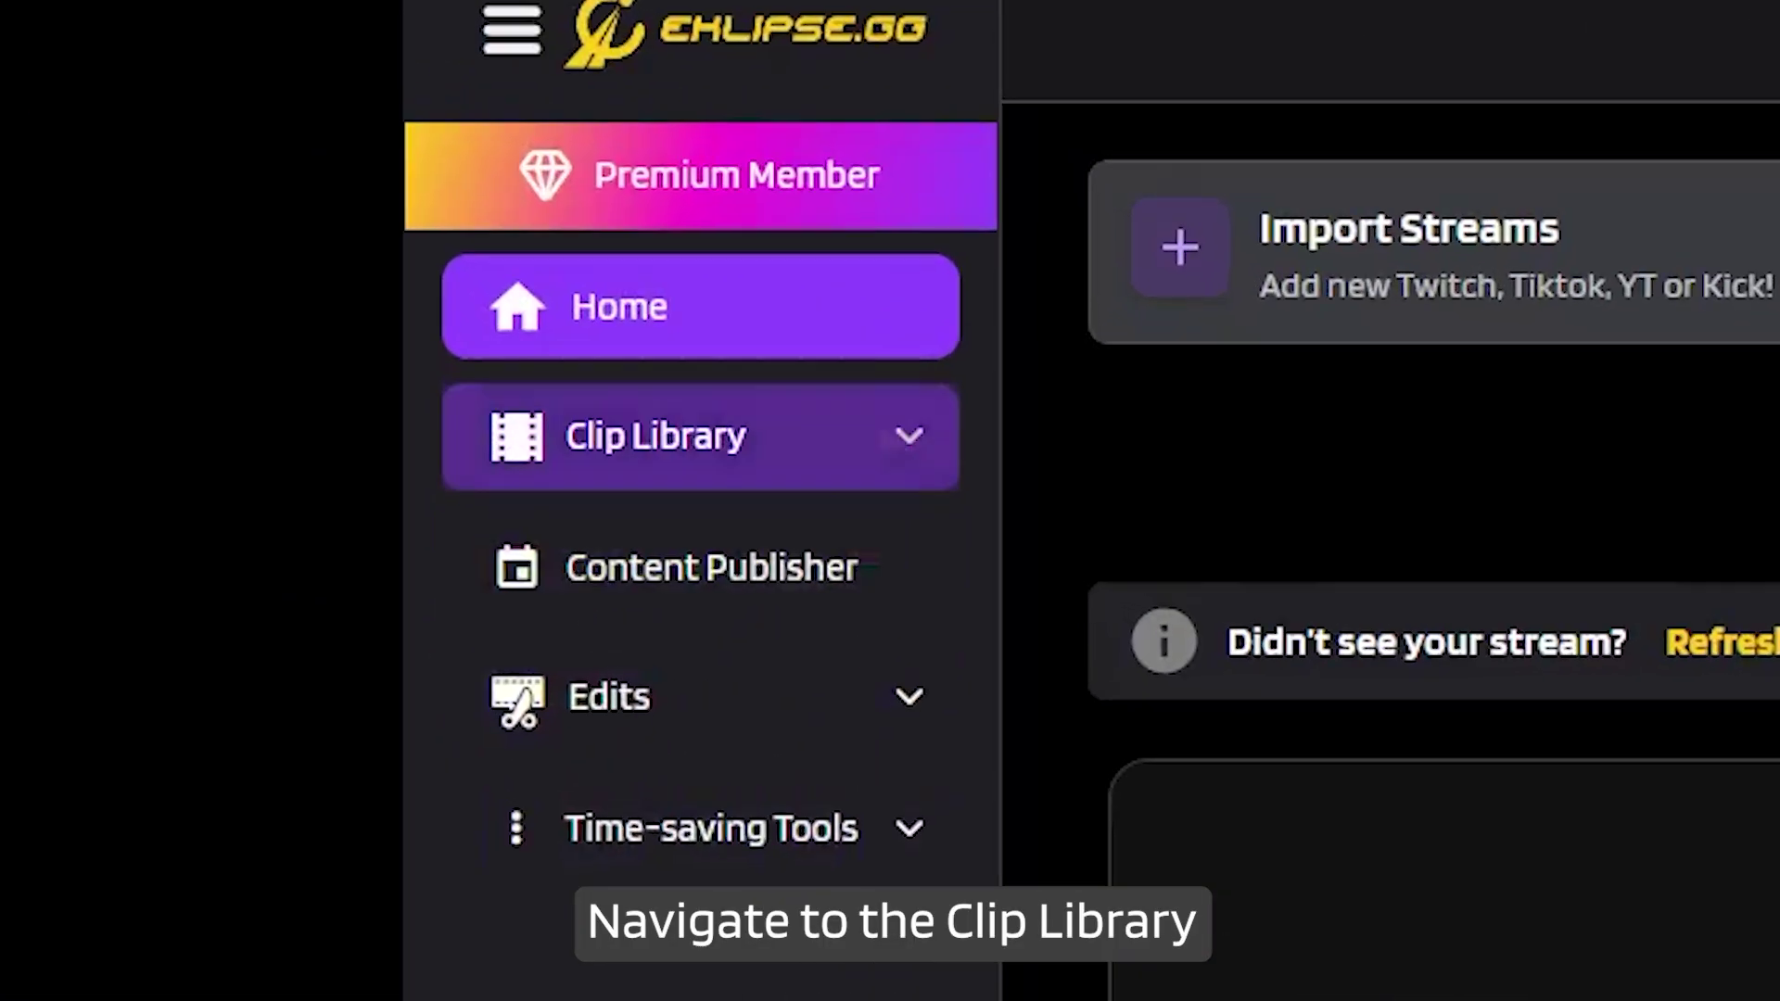
click(94, 179)
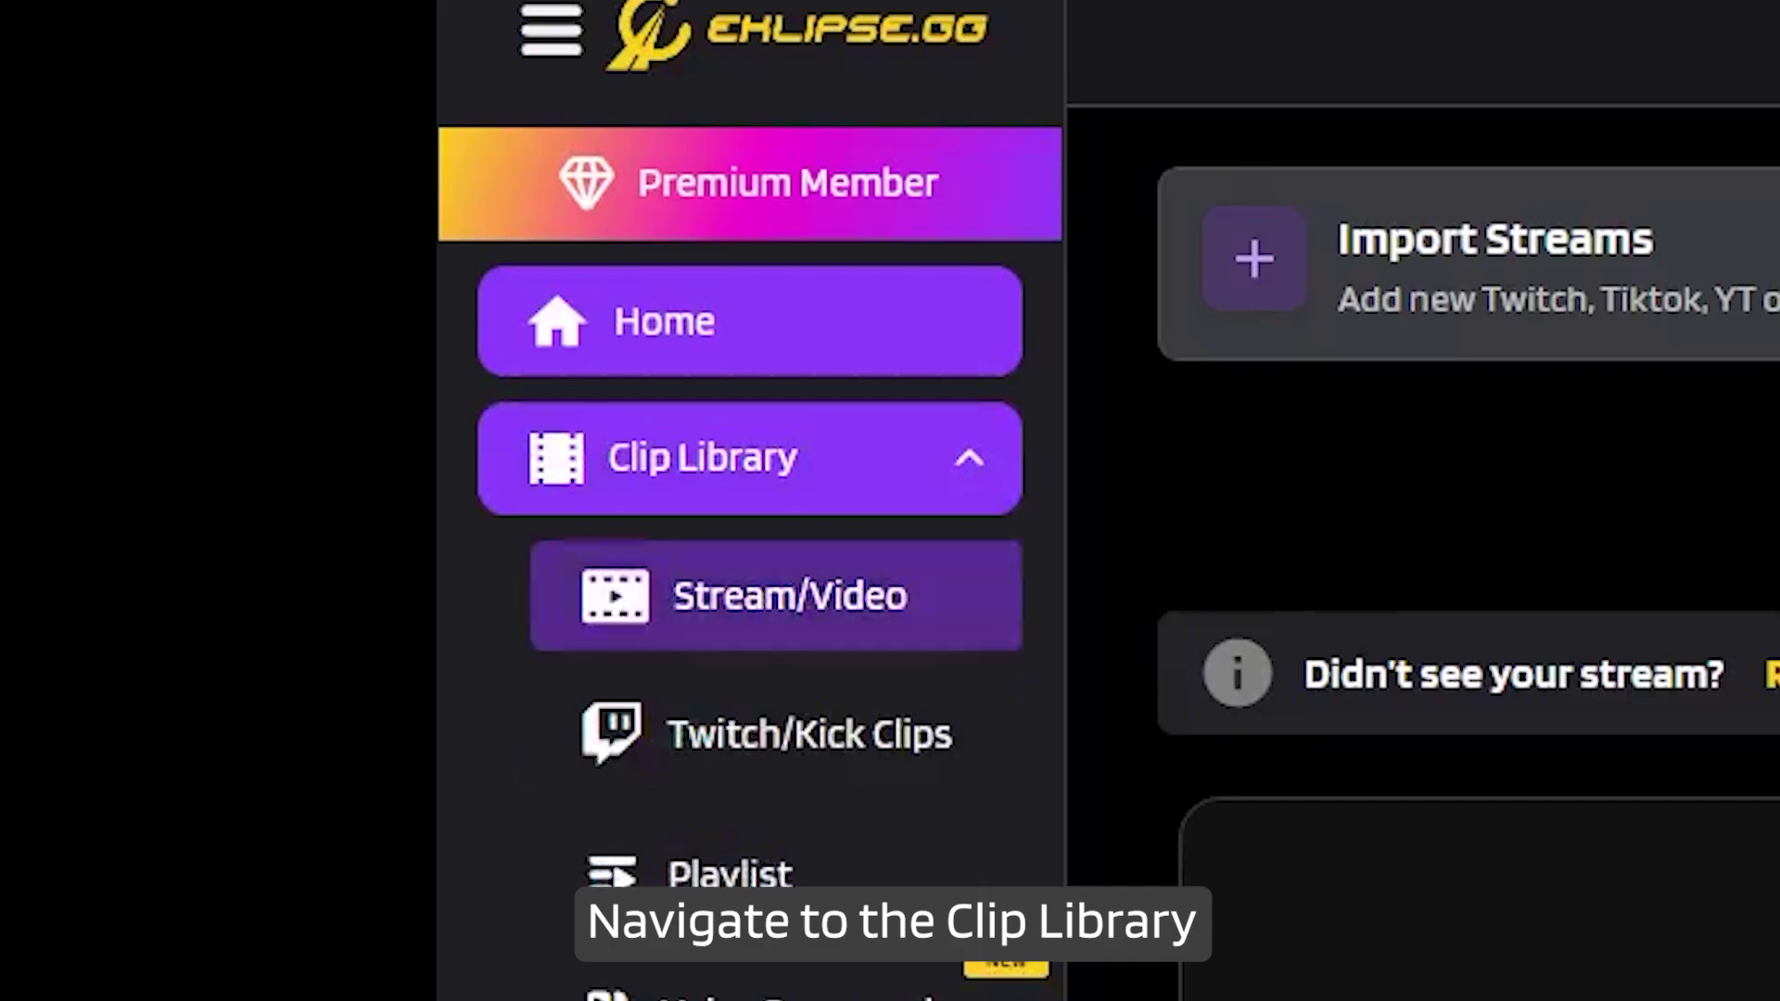
click(742, 596)
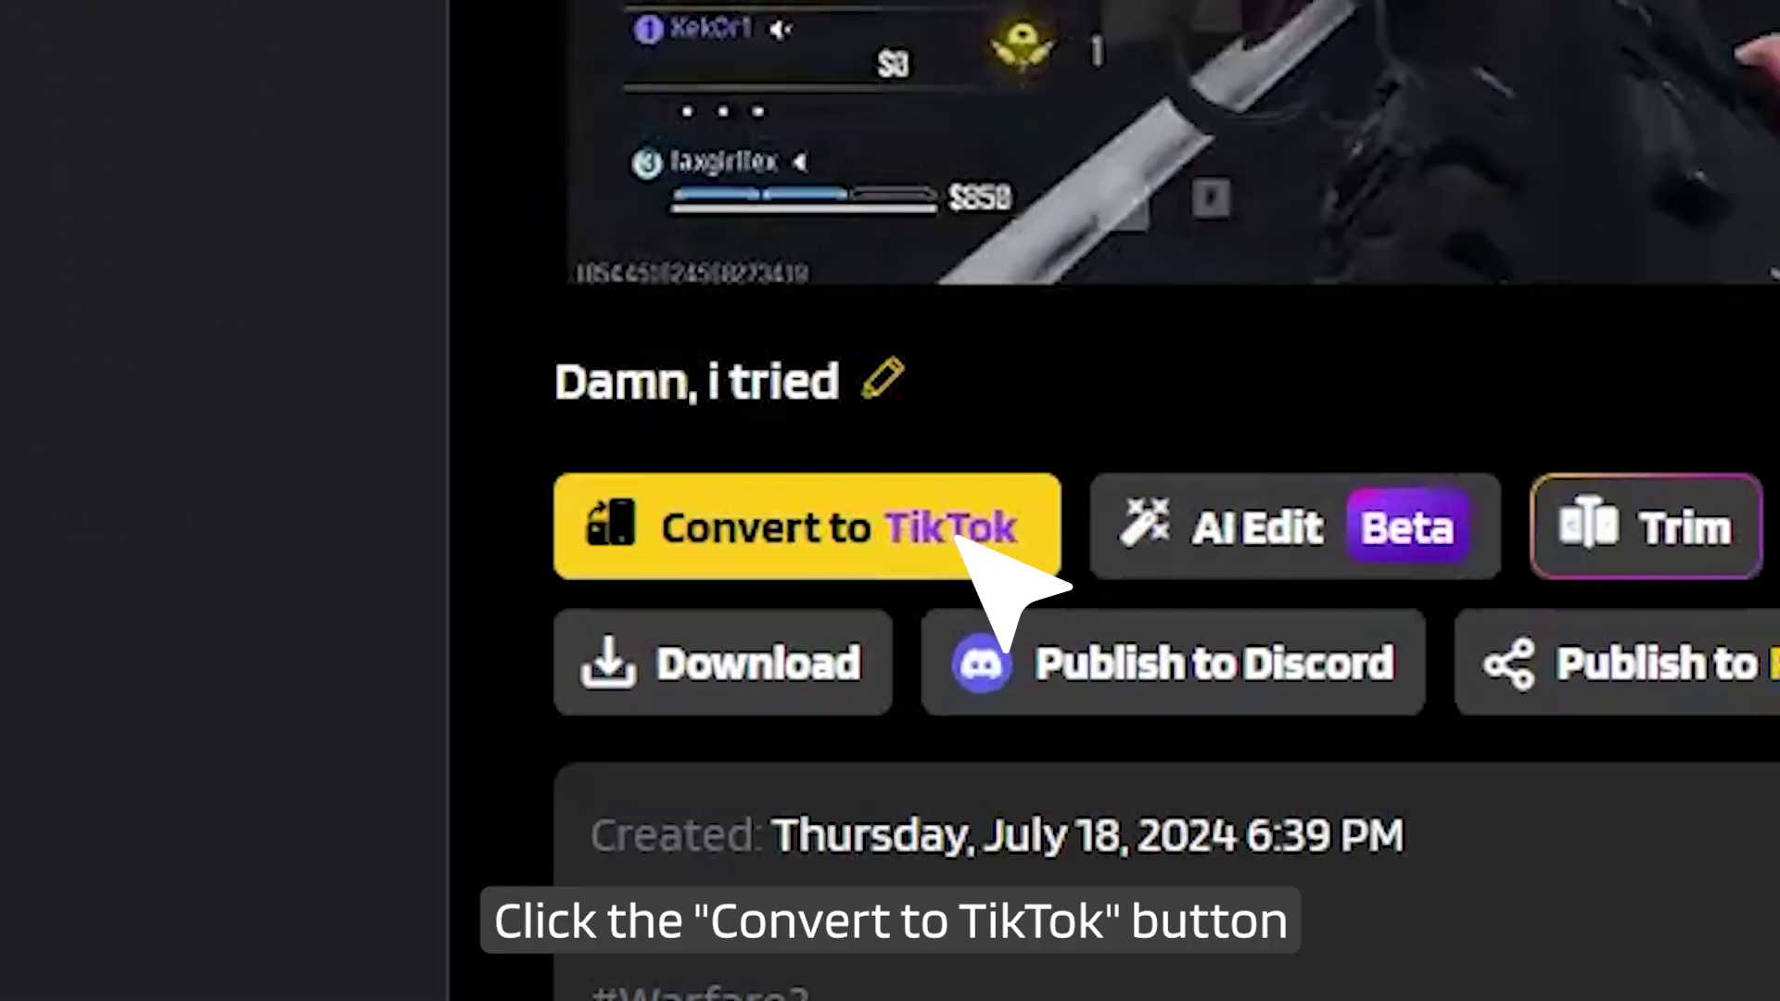
click(955, 538)
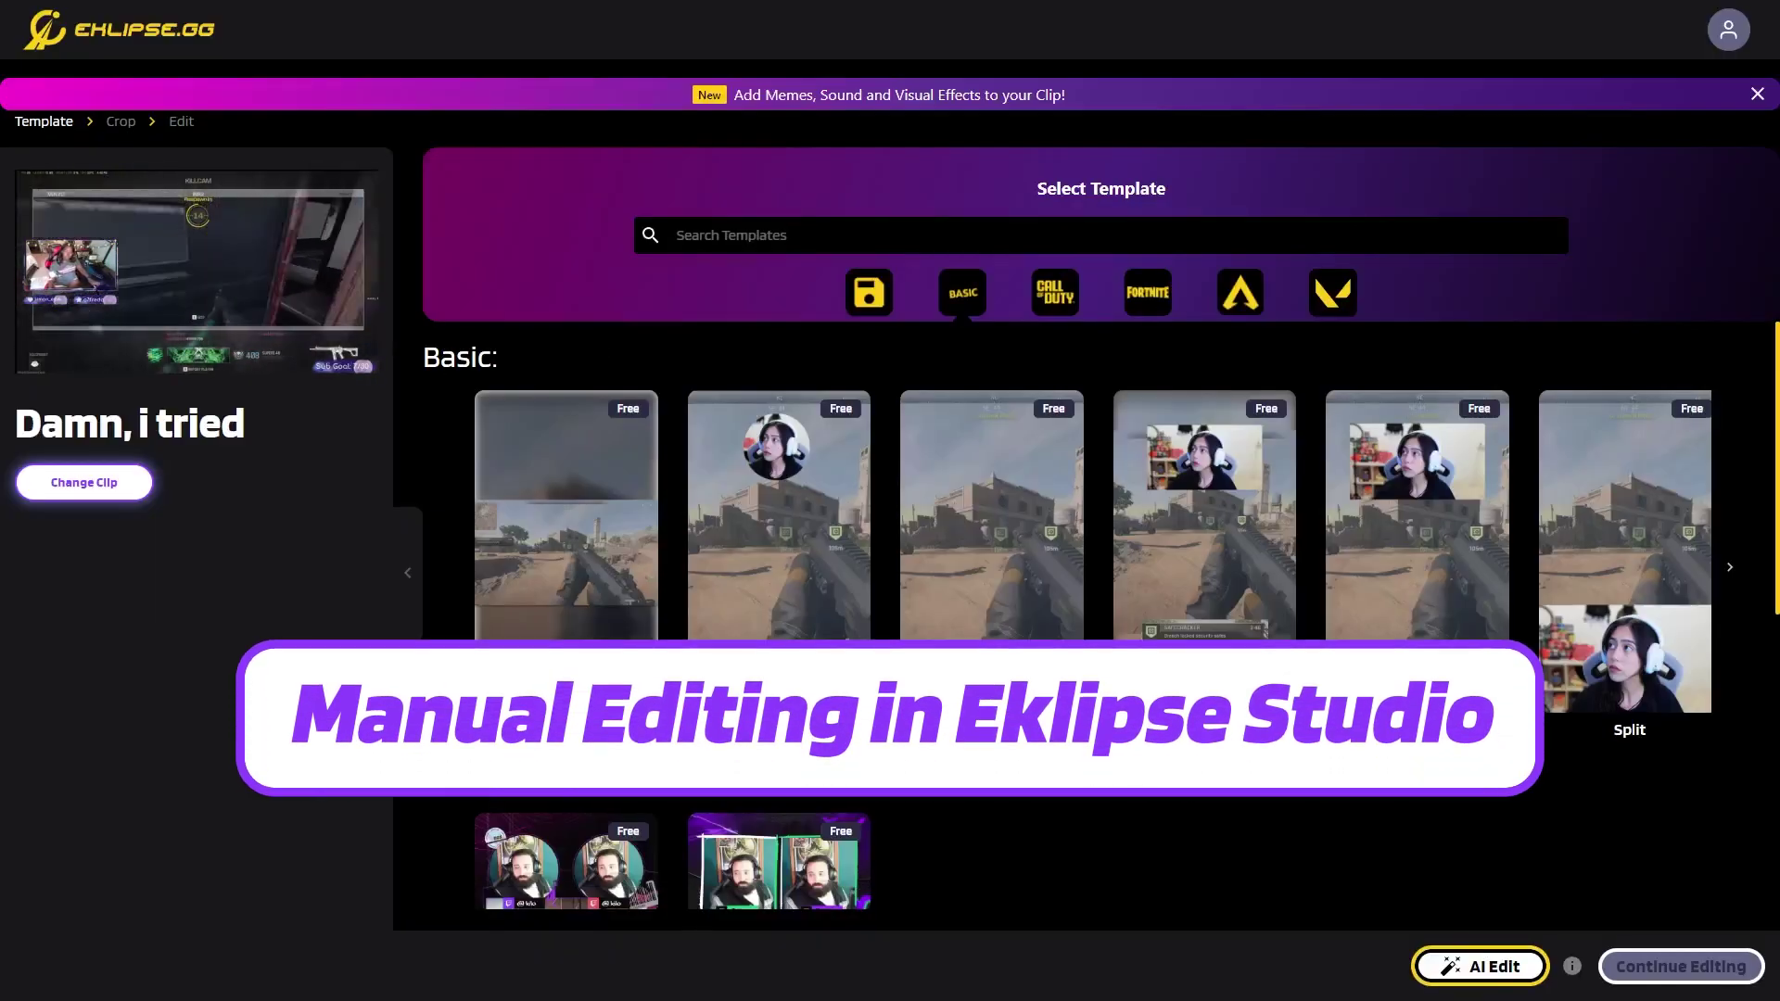
Apply the Circle Facecam template, keep the crop, review caption, text and channel-name overlays, and confirm.
click(779, 519)
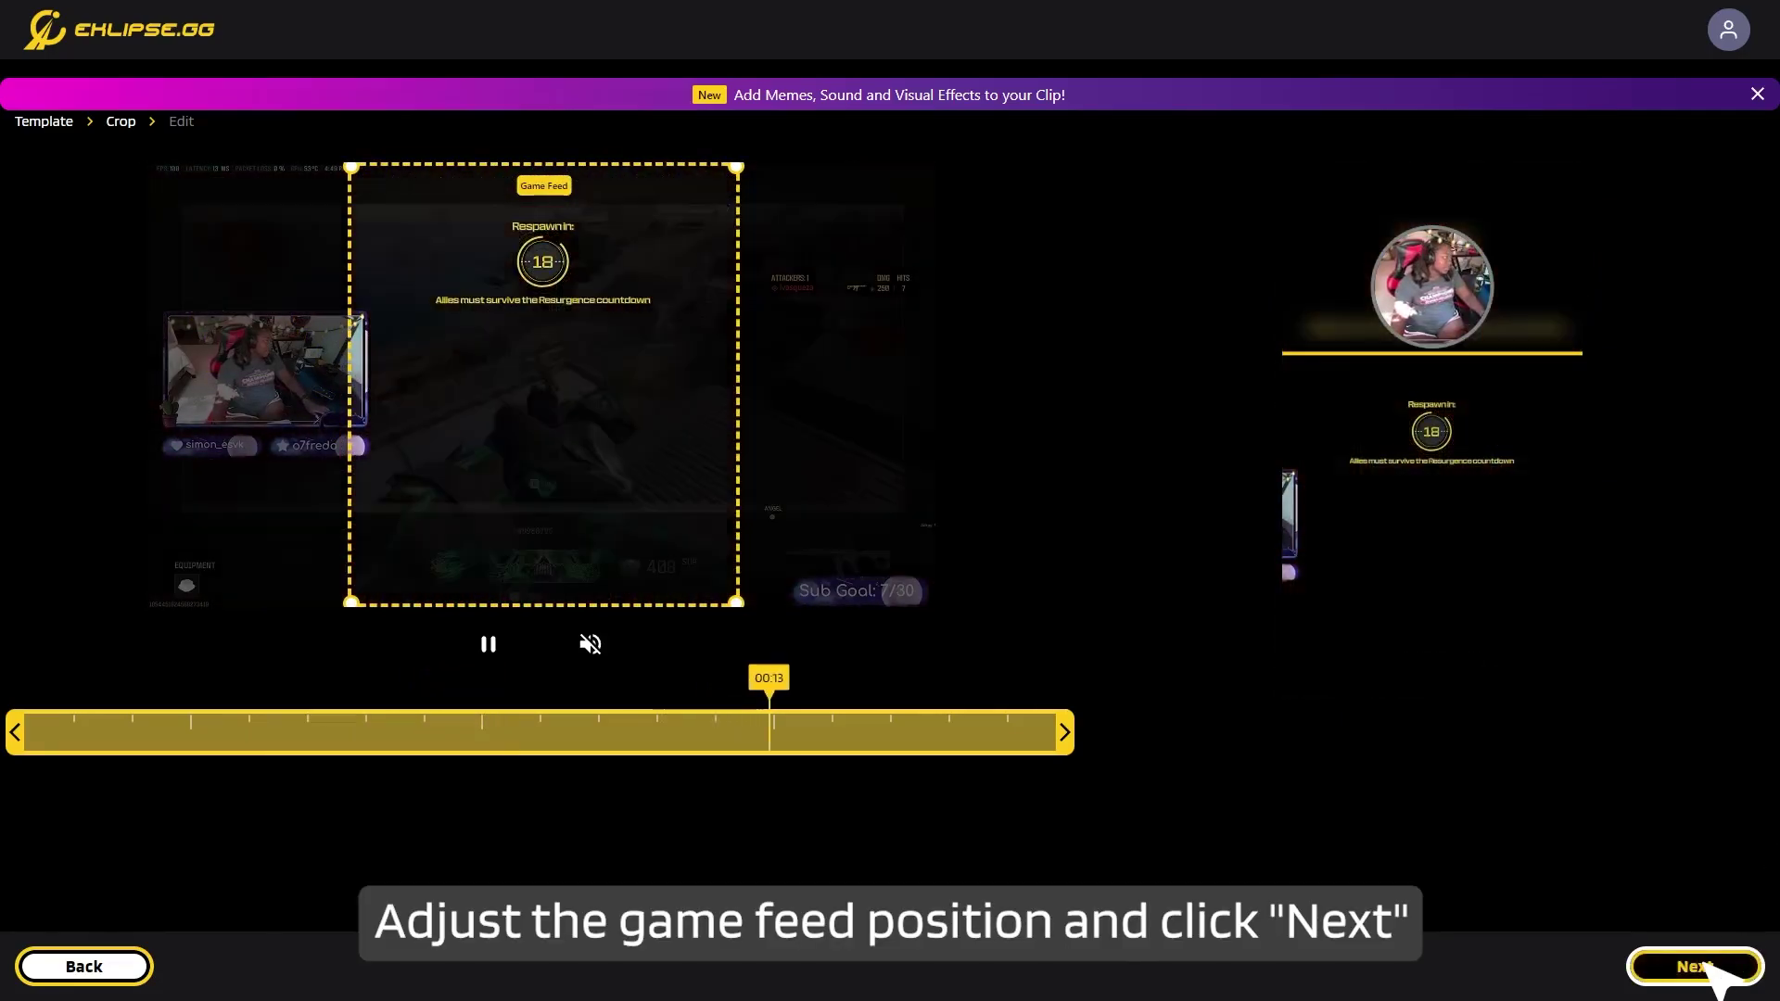
click(1732, 965)
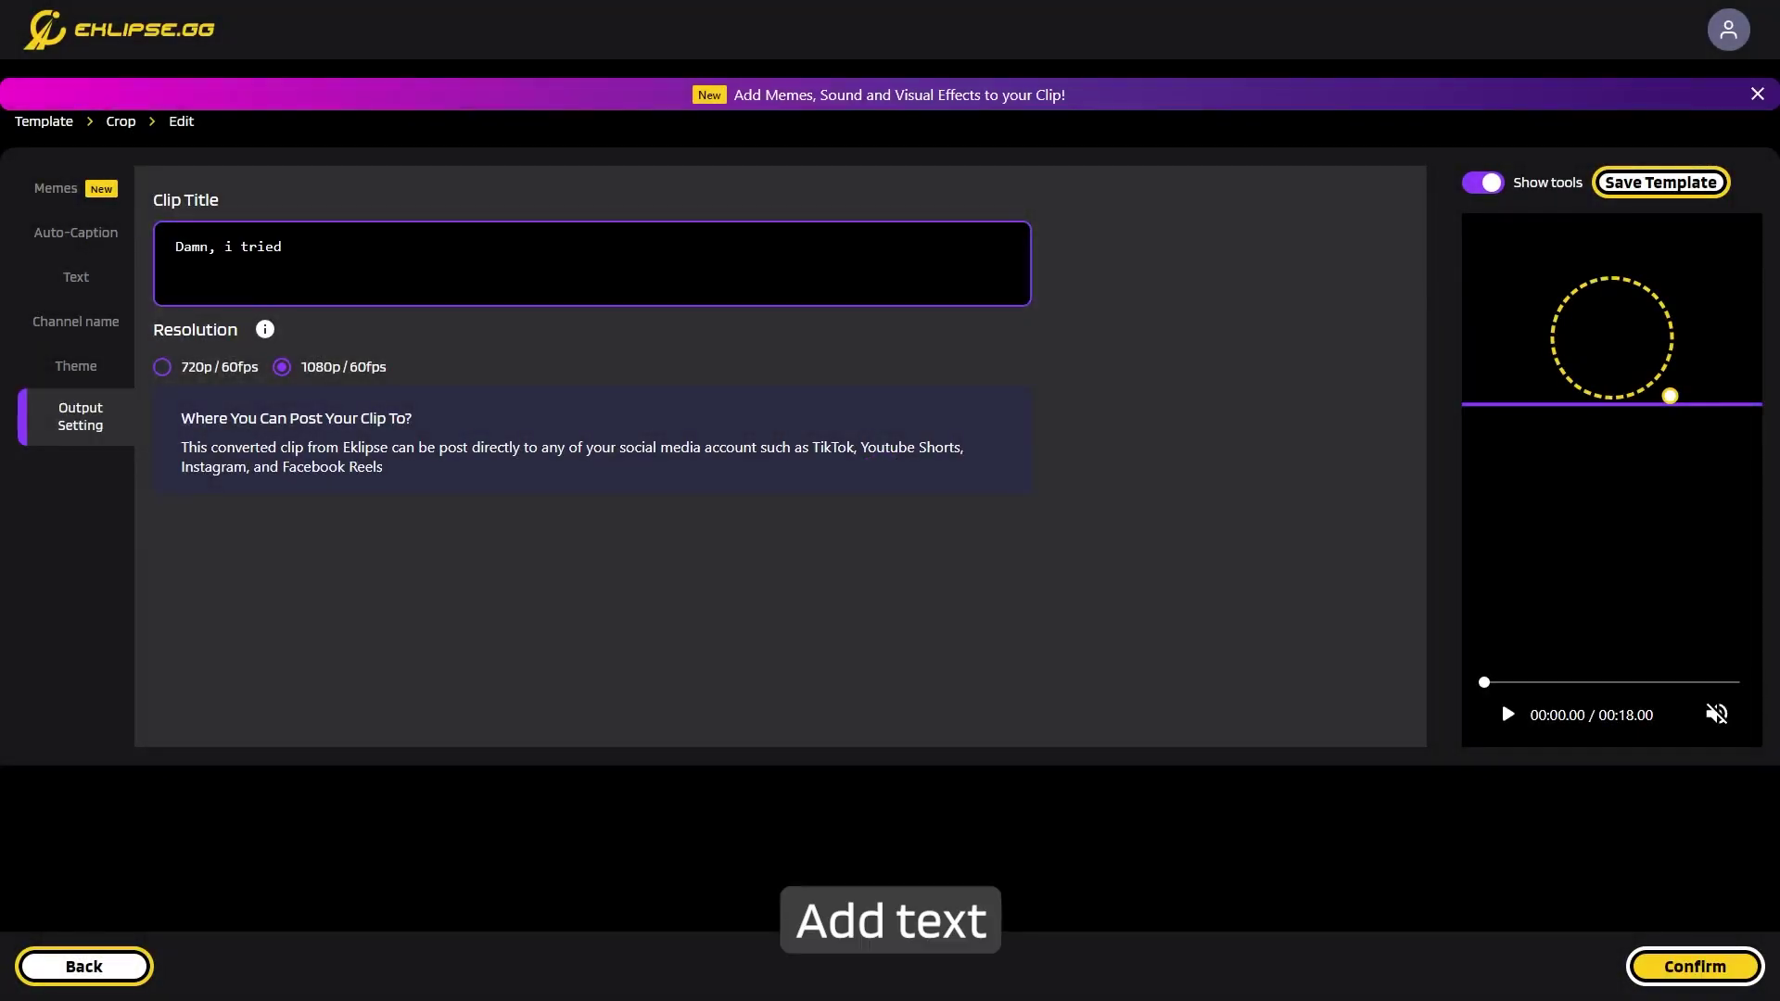
click(76, 232)
click(74, 290)
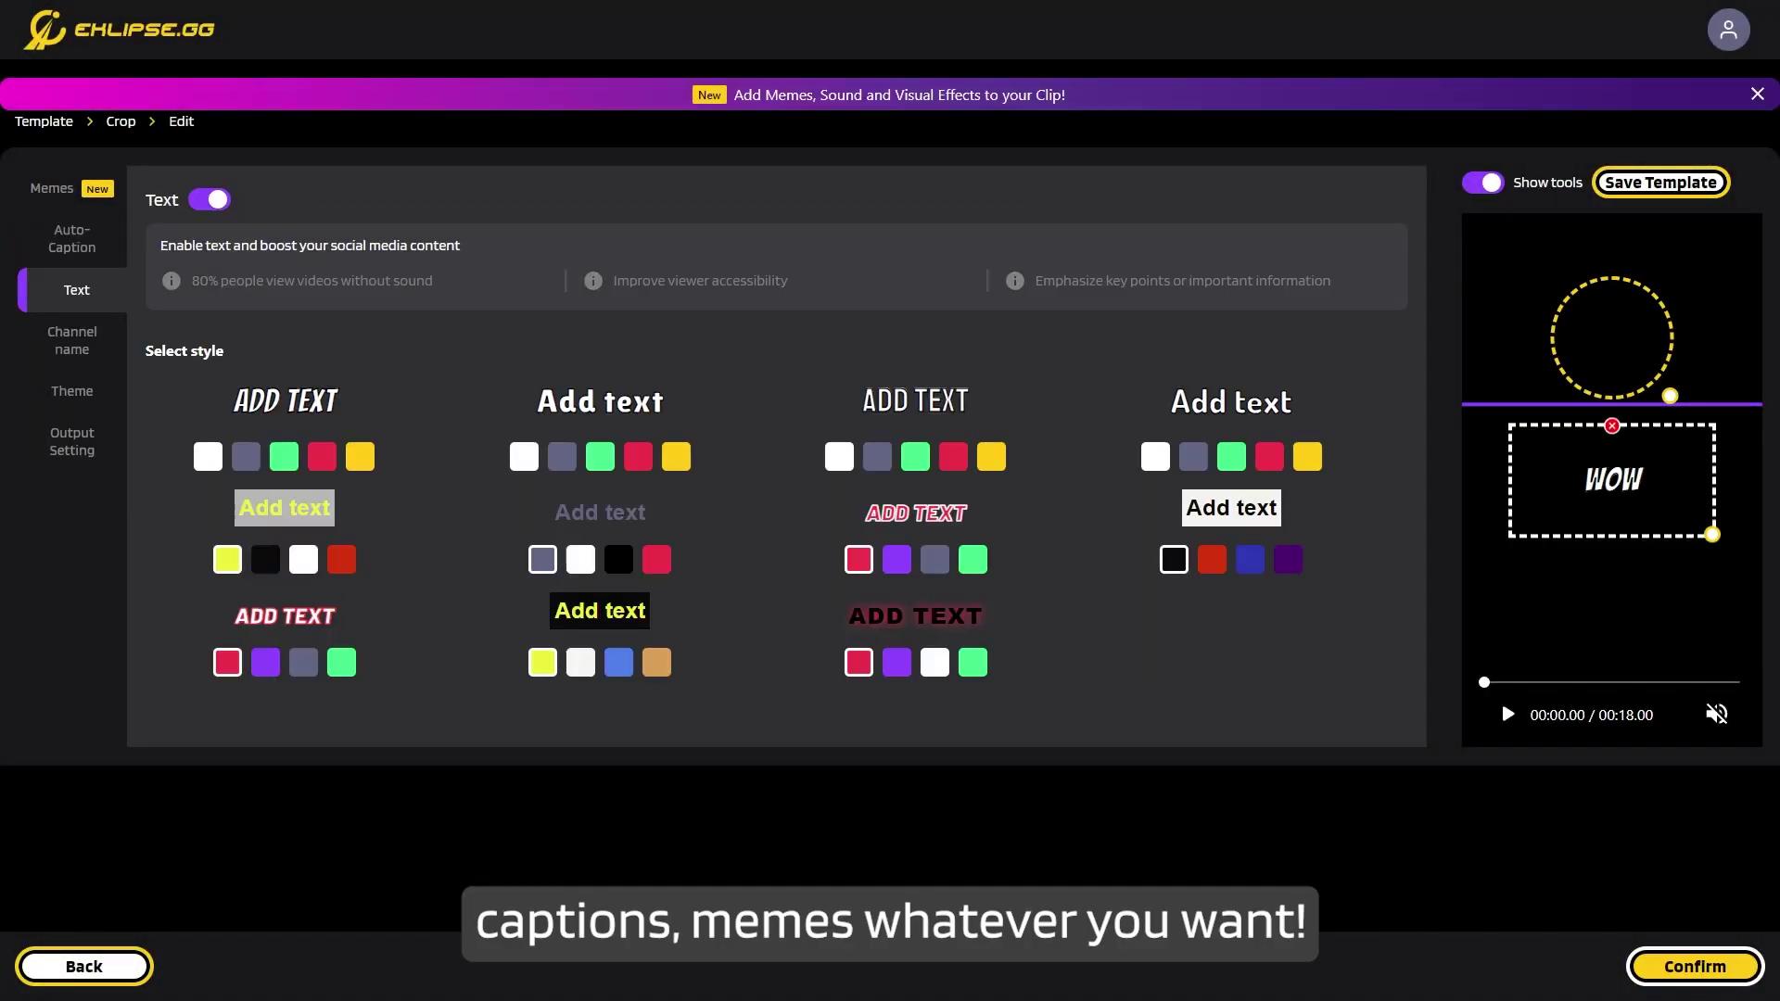
click(78, 340)
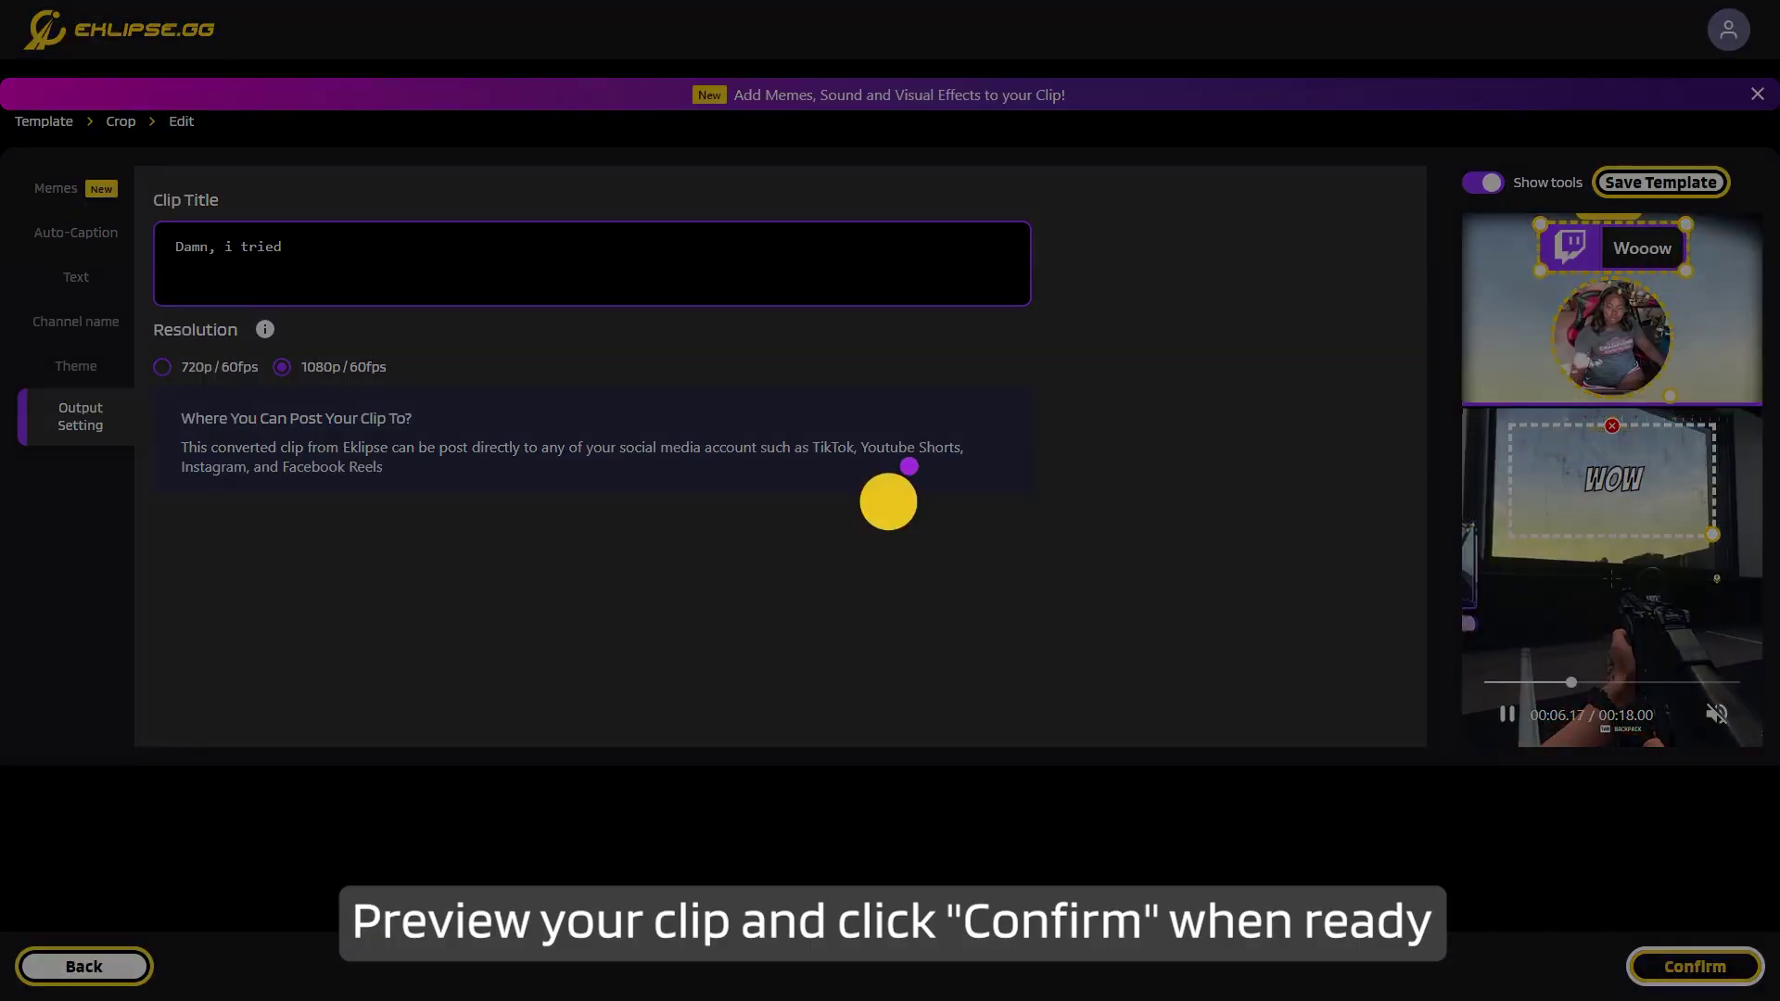
click(888, 502)
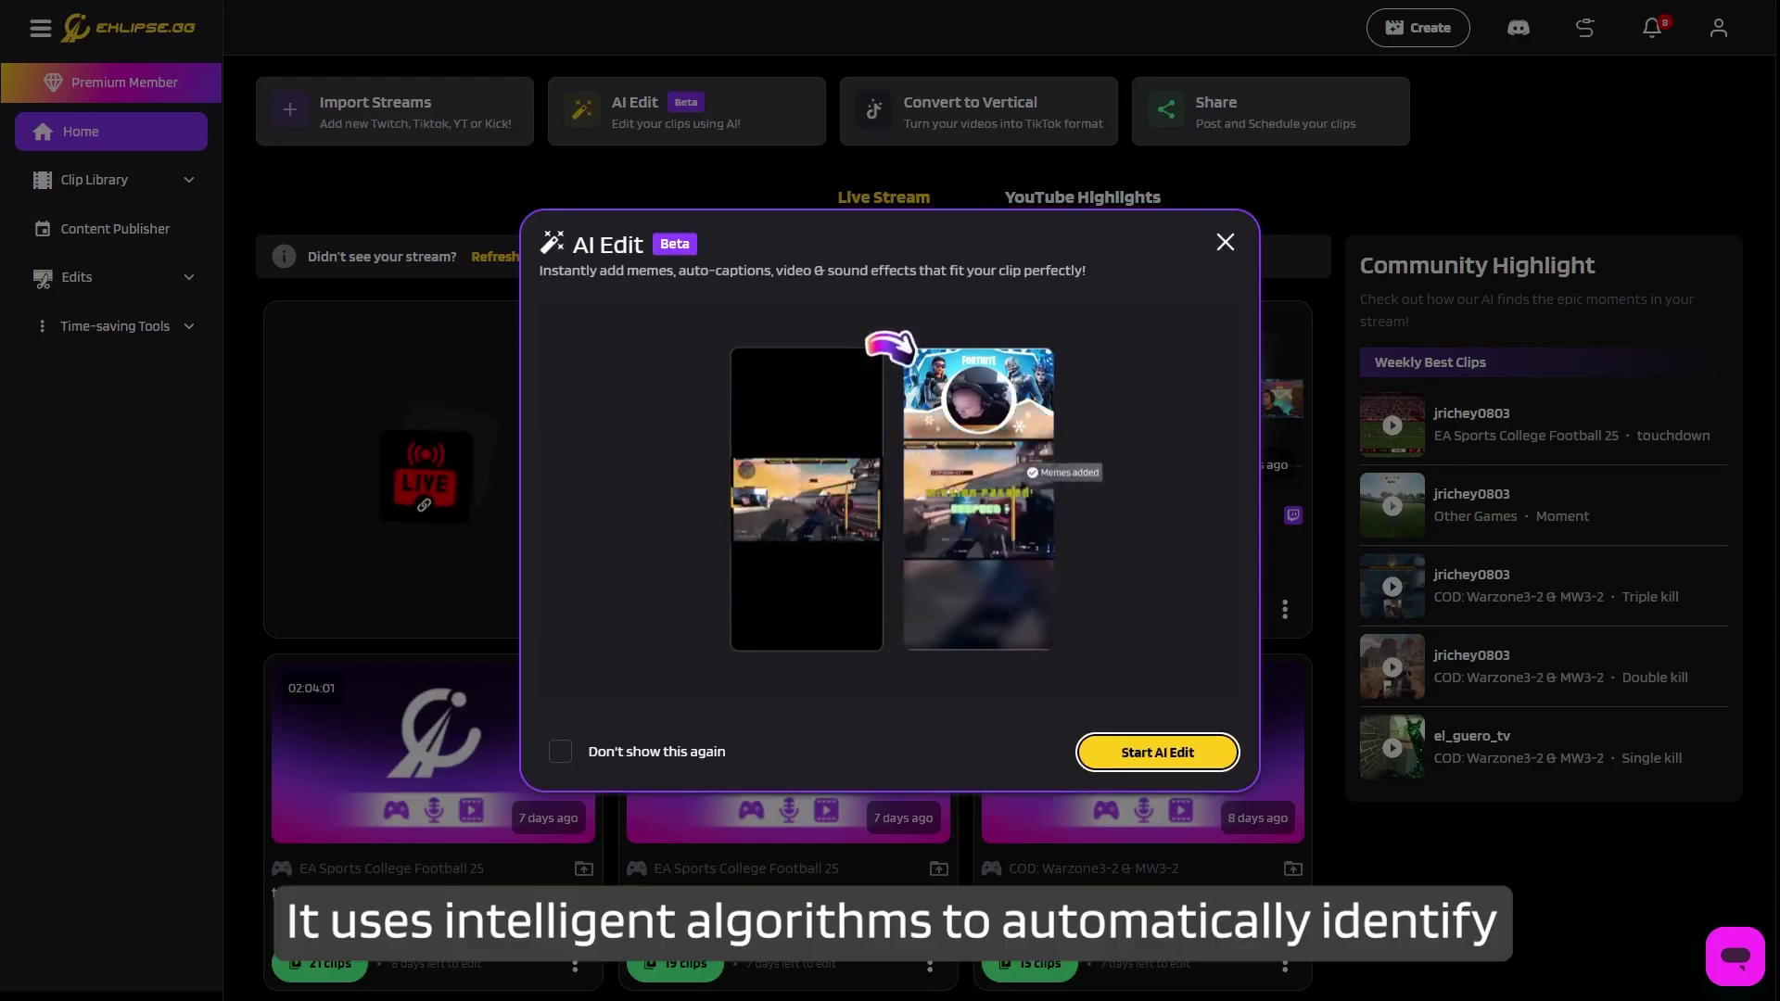
Dismiss the AI Edit introduction.
key(Return)
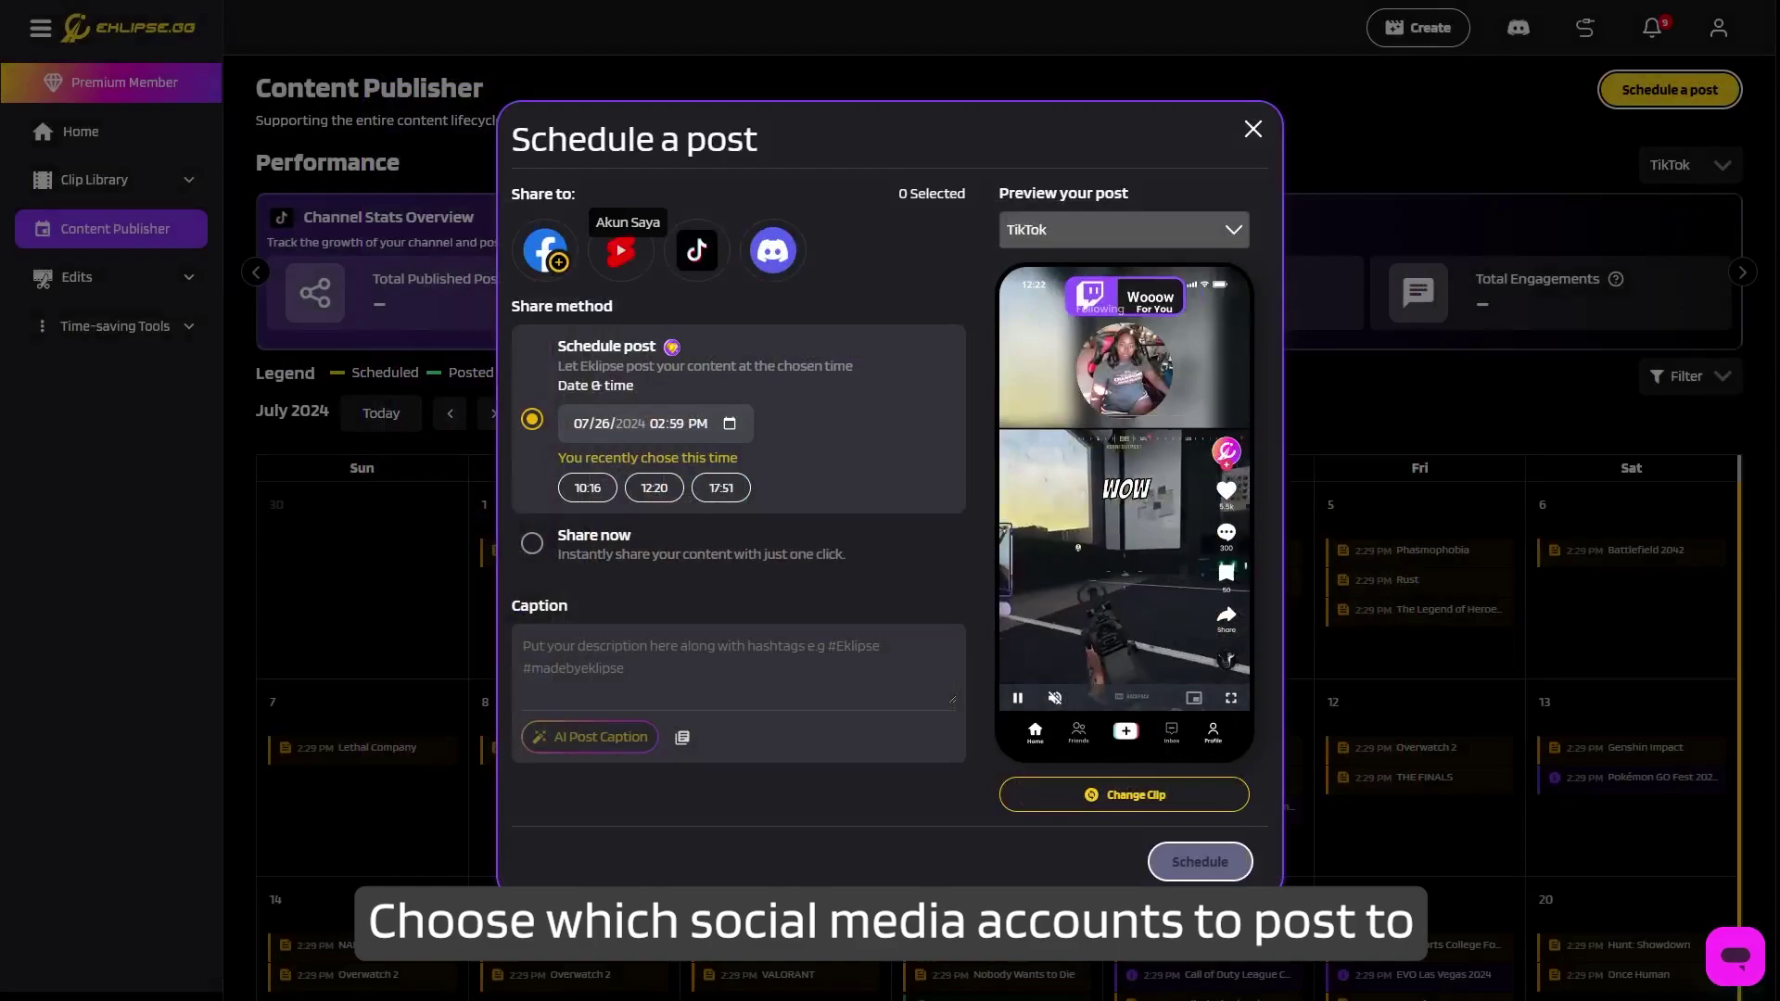
Target the YouTube account with title 'My new clip !' and caption 'i put 2 kills!'.
click(621, 250)
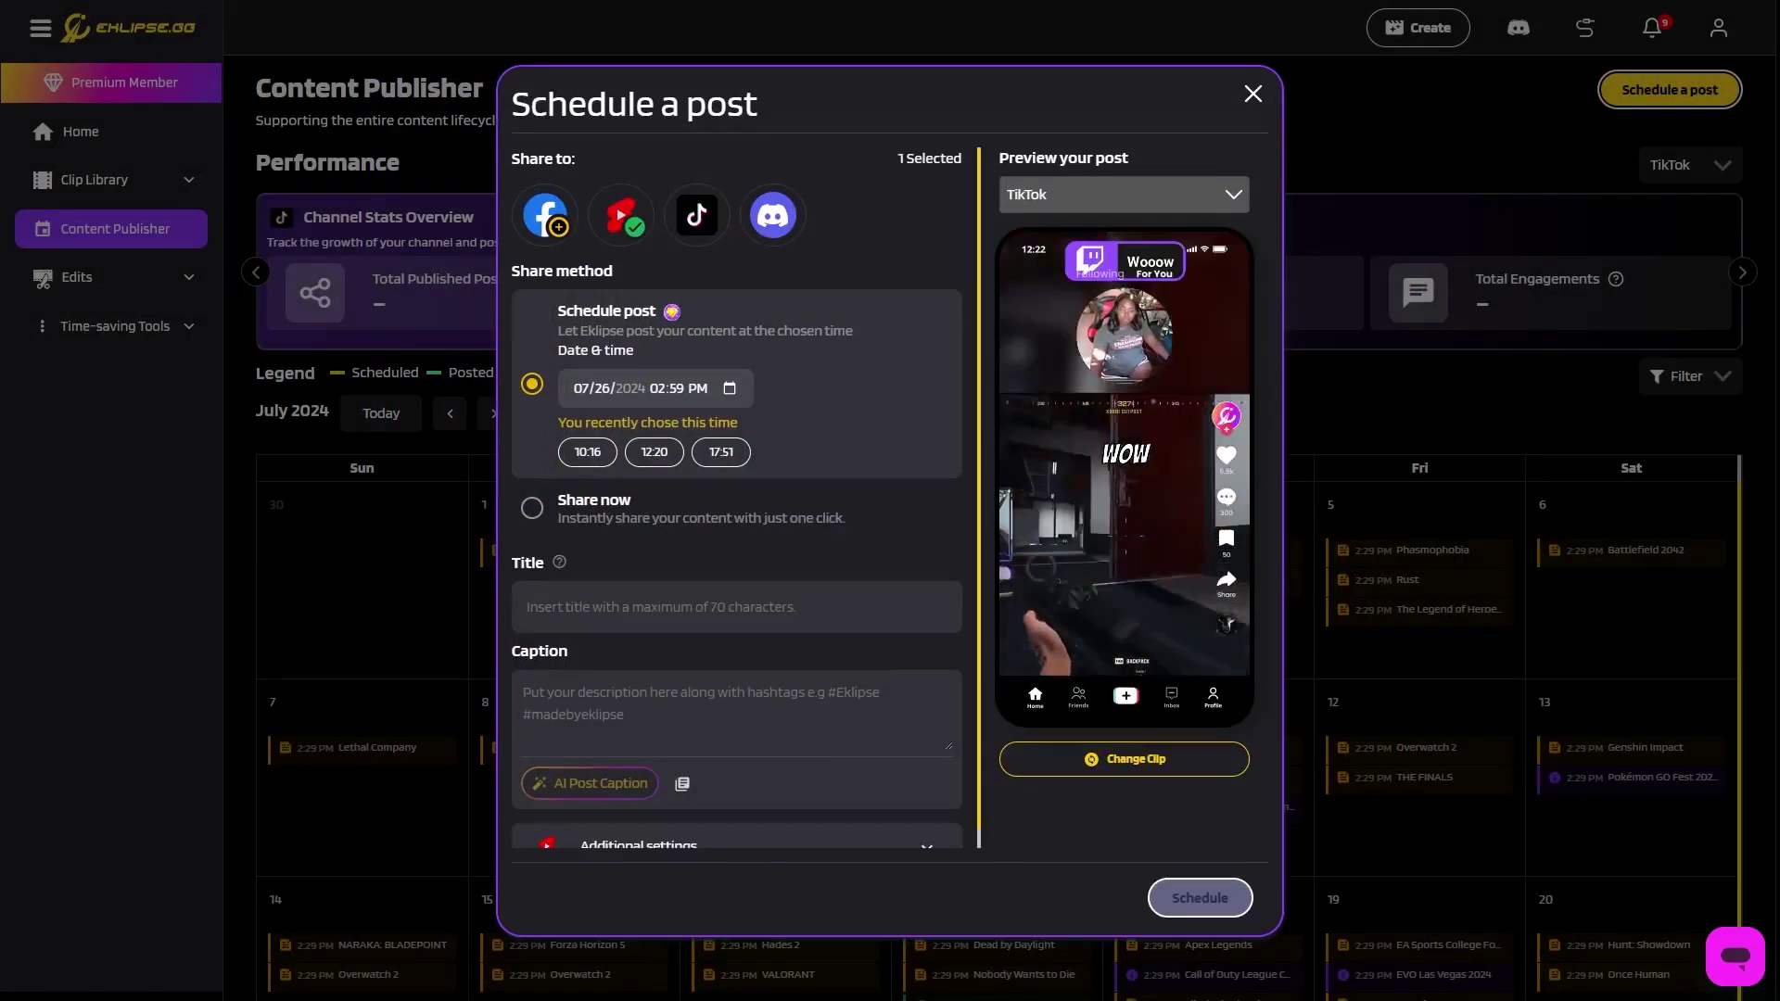
text(My new clip !)
click(398, 655)
text(i put 2 kills!)
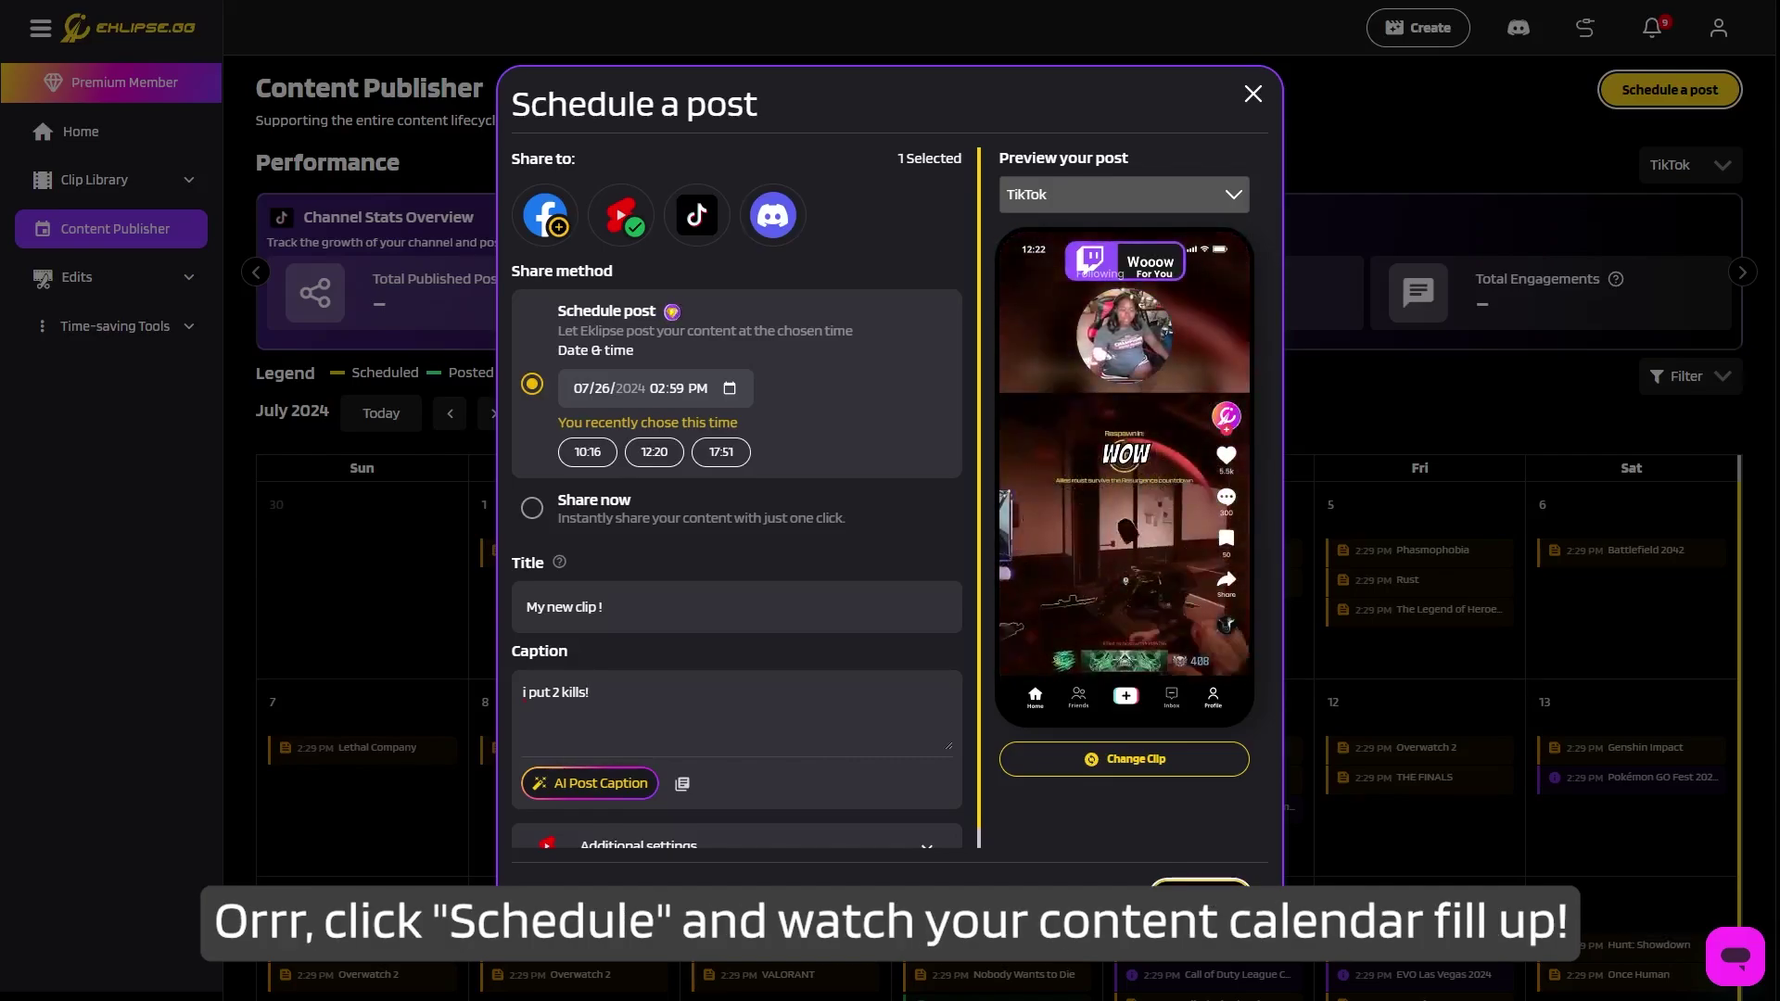
scroll(736, 500, down, 1)
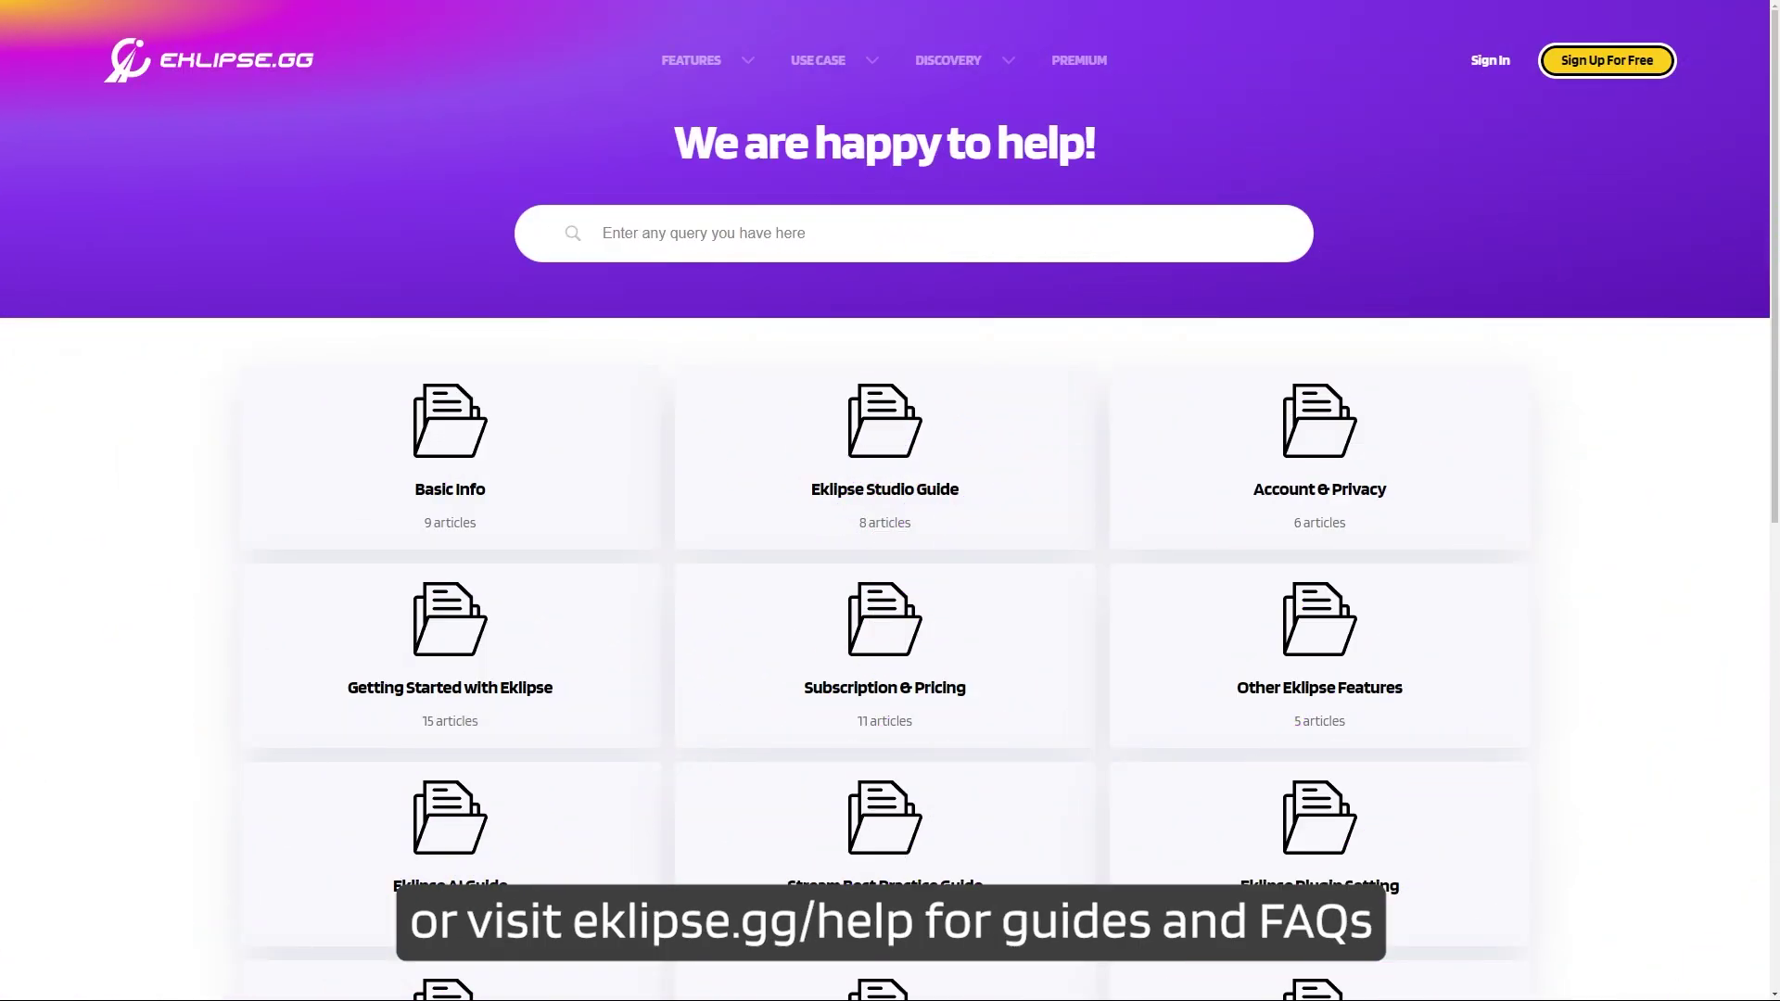
Go to the help centre's Contact Us page with its Discord, email and support options.
scroll(890, 542, down, 5)
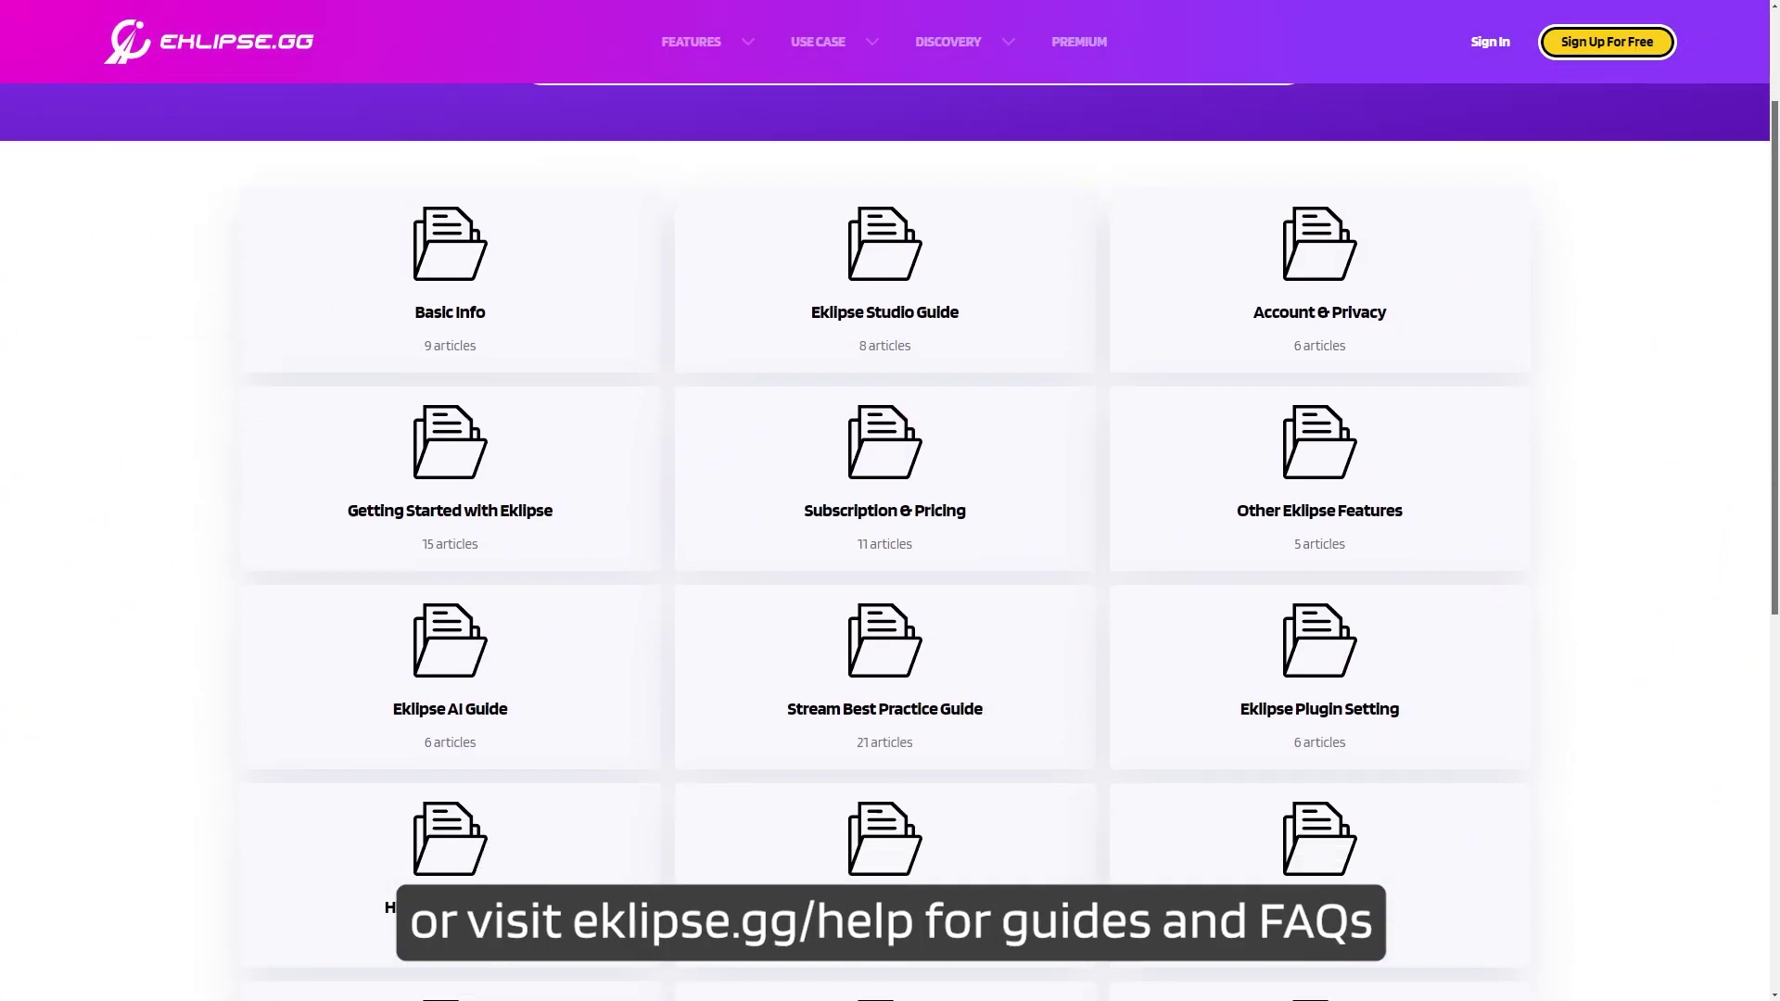
scroll(890, 542, down, 5)
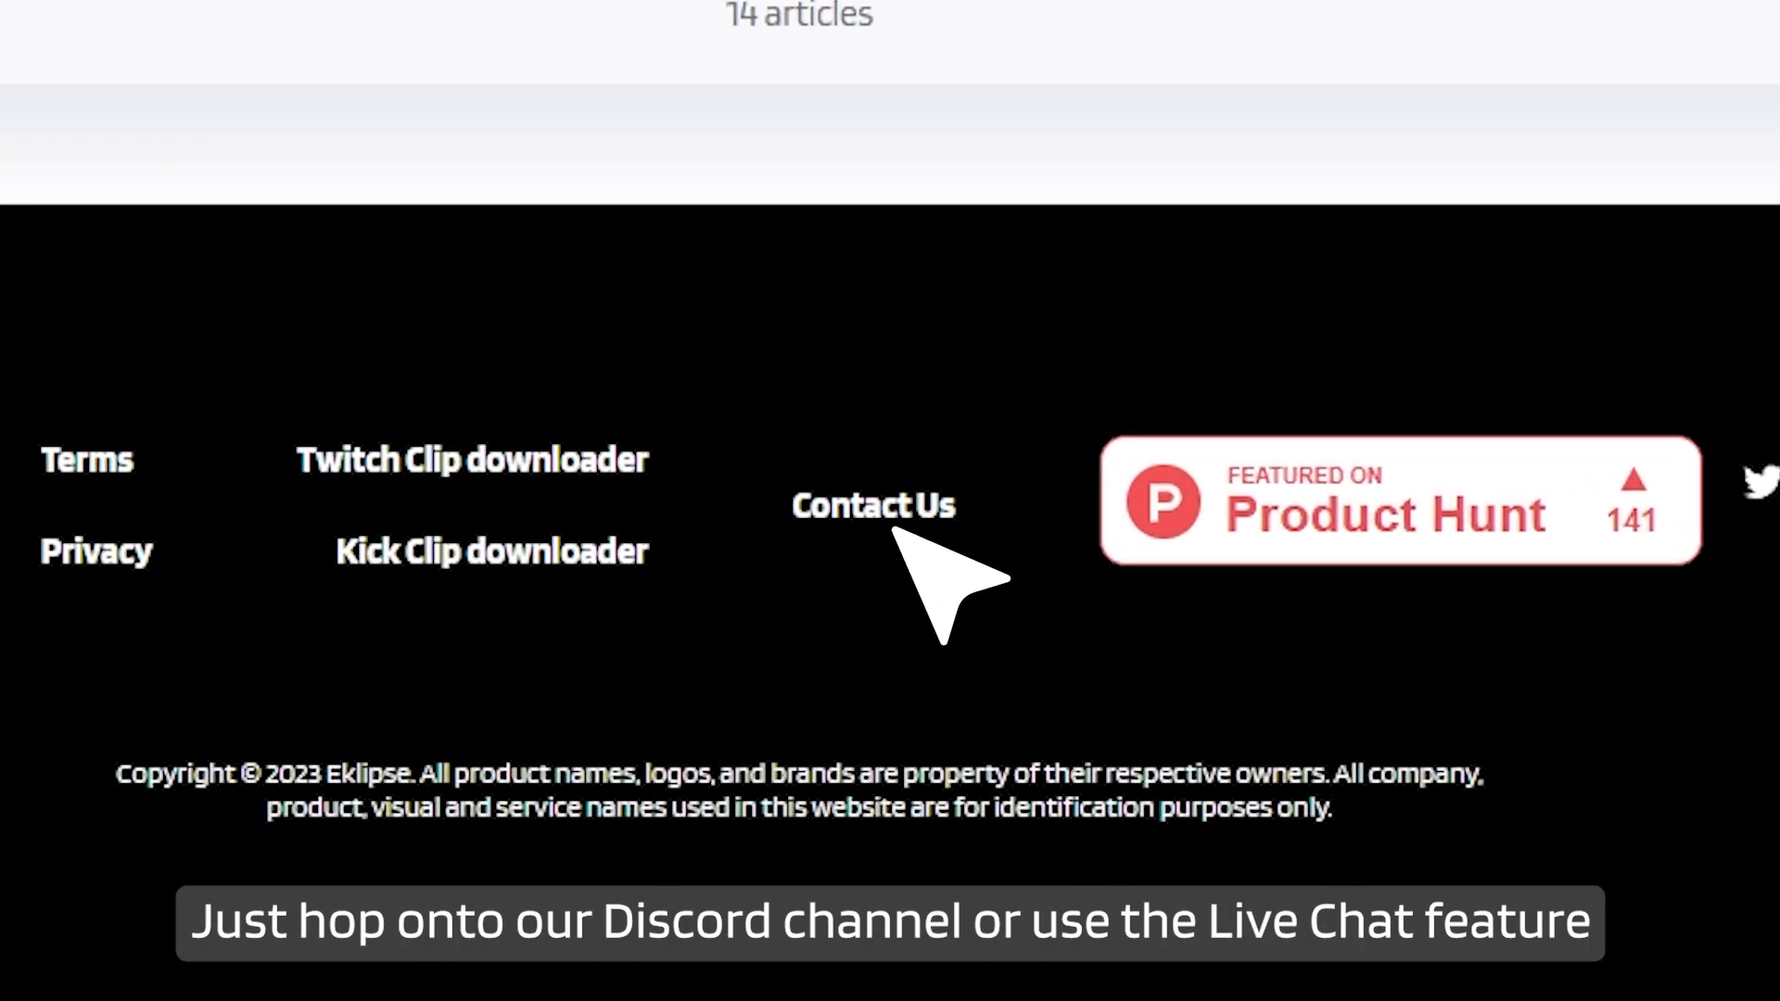
click(918, 799)
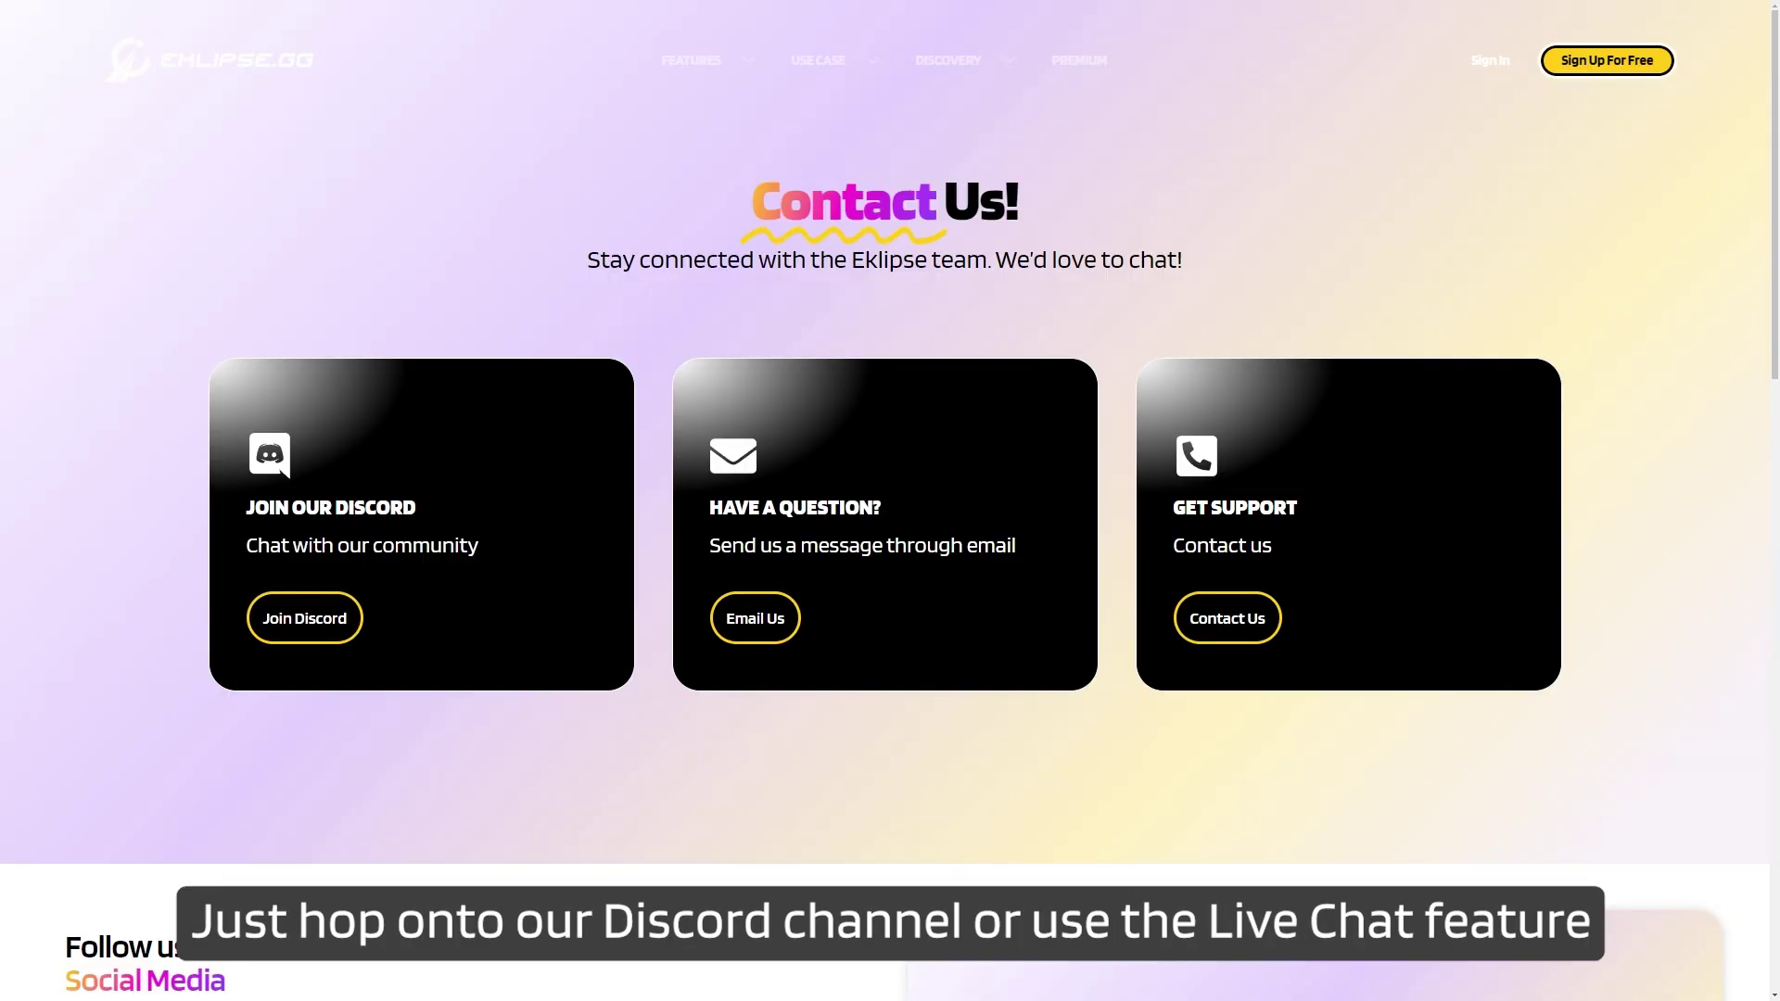